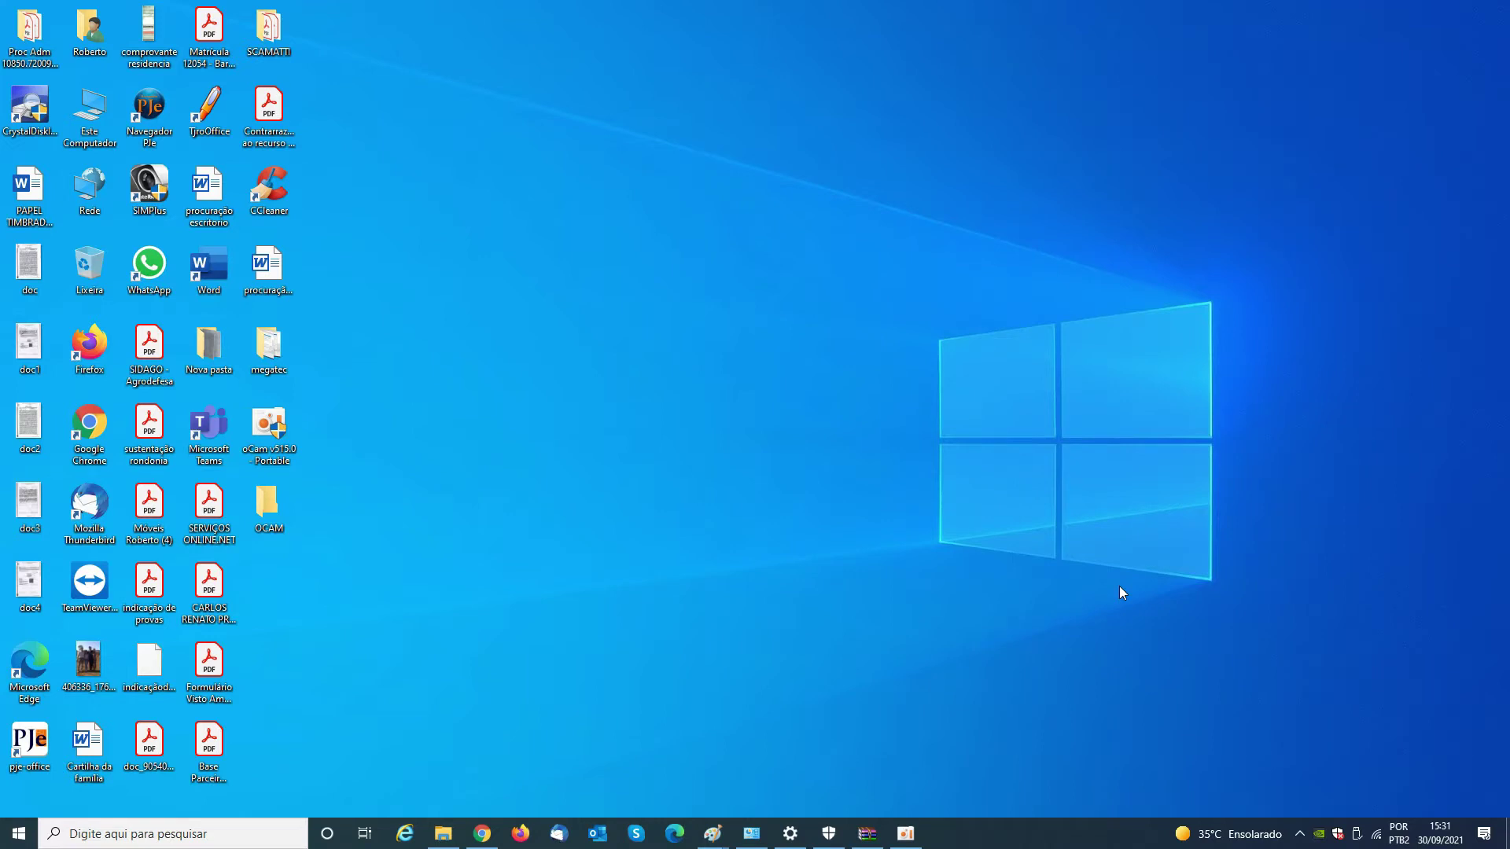
# Step: Open Thunderbird and look over the mail account's overview page and the messages in the Entrada inbox
pyautogui.click(564, 835)
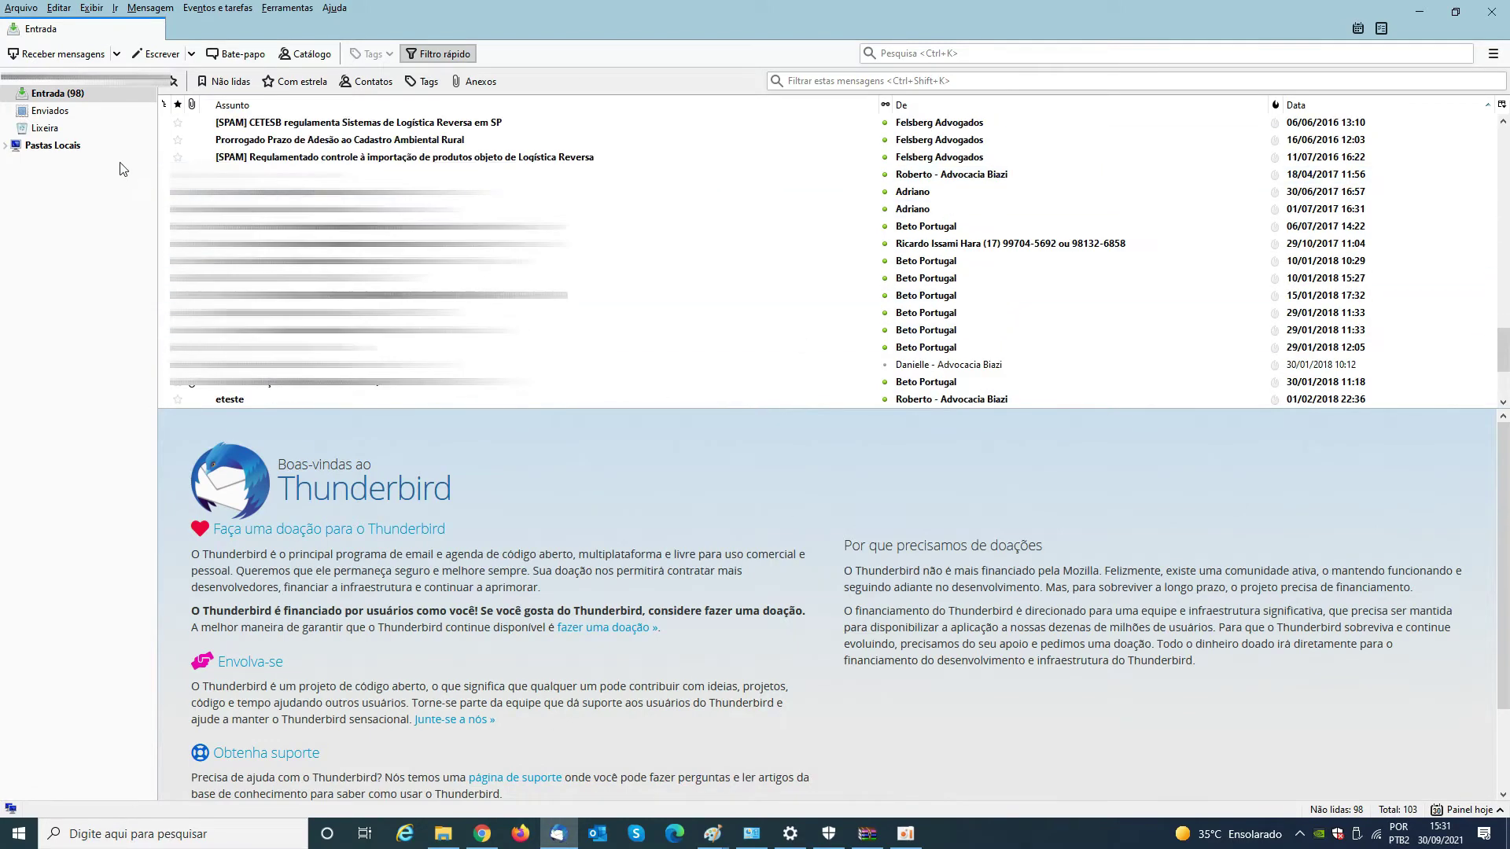
pyautogui.click(47, 76)
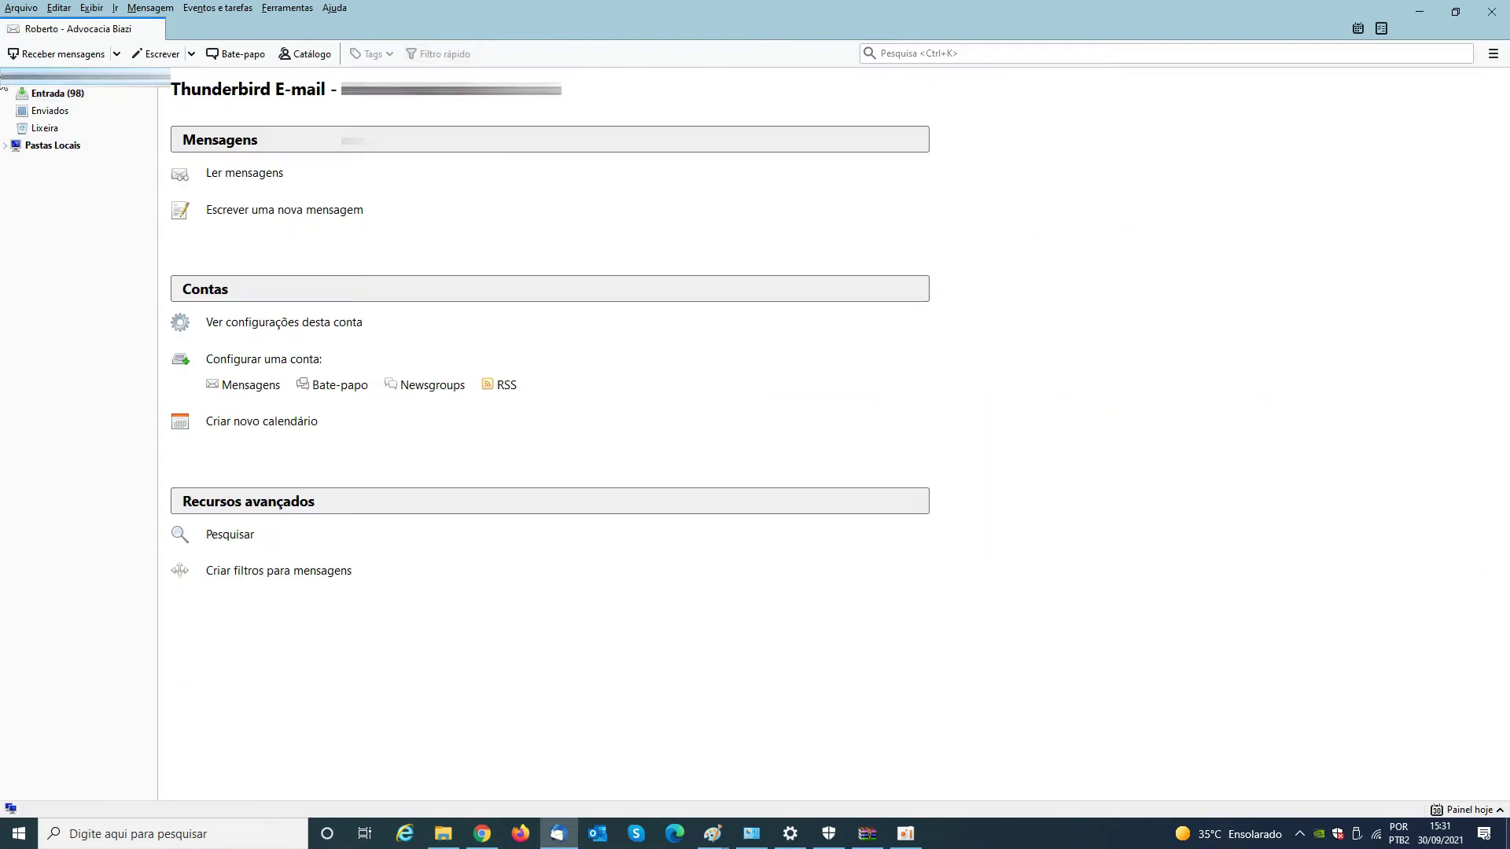
pyautogui.click(6, 76)
pyautogui.click(4, 85)
pyautogui.click(21, 93)
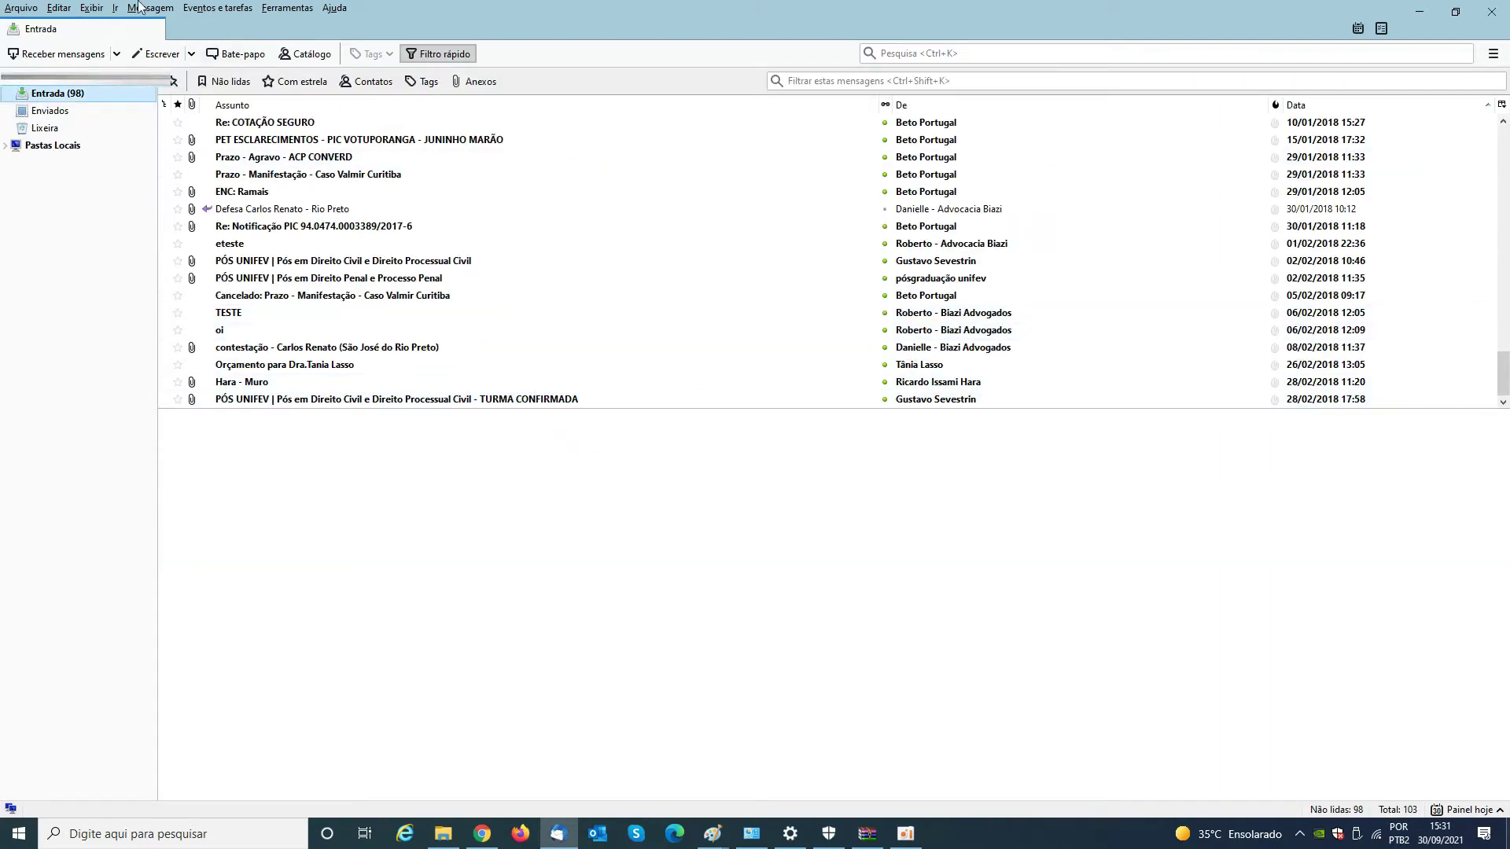
pyautogui.click(22, 8)
pyautogui.click(67, 304)
pyautogui.click(328, 21)
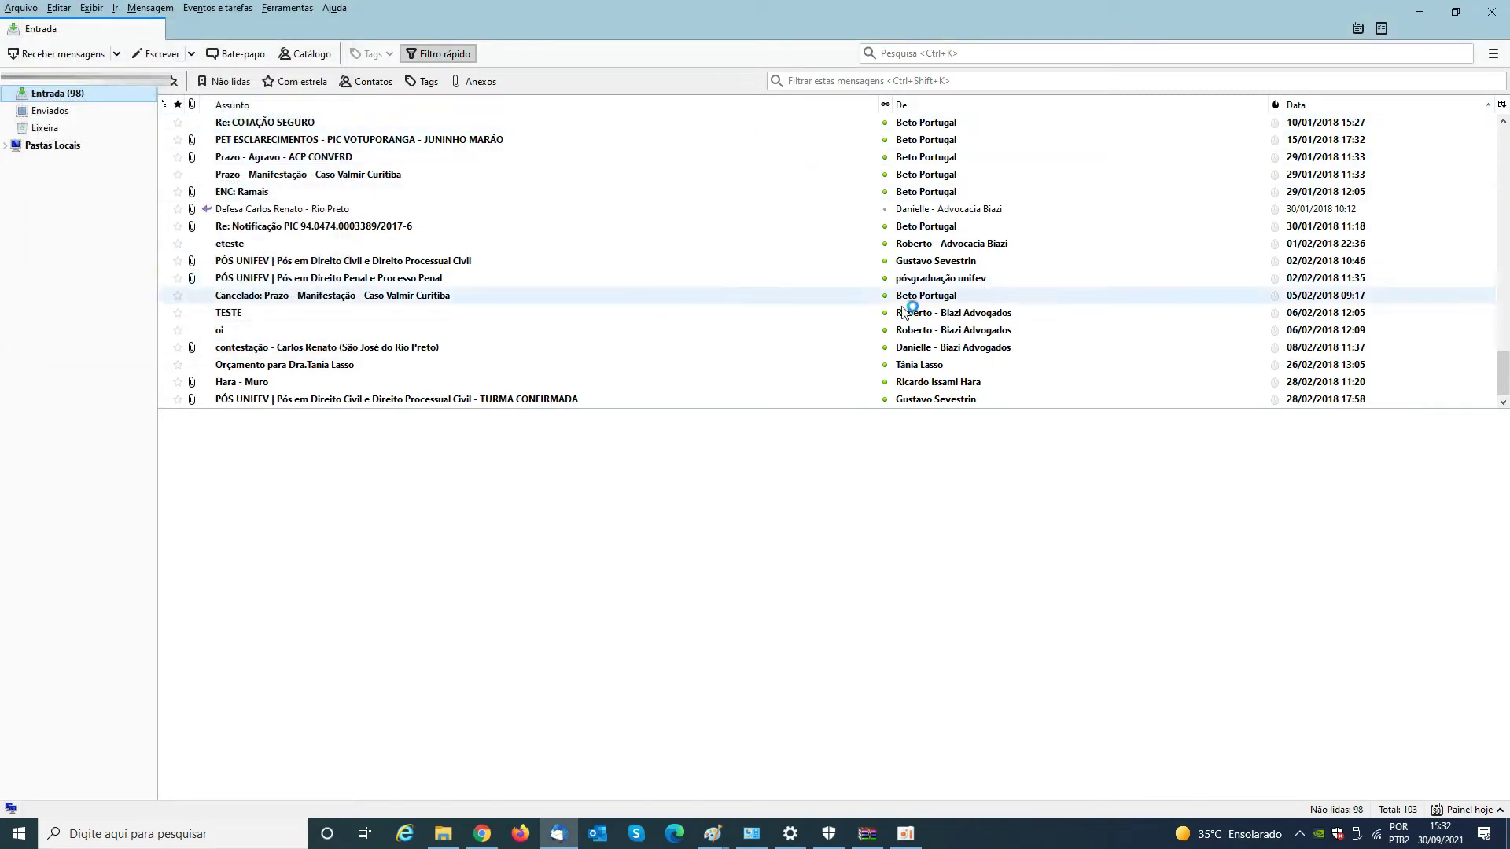
pyautogui.scroll(20, 691, 176)
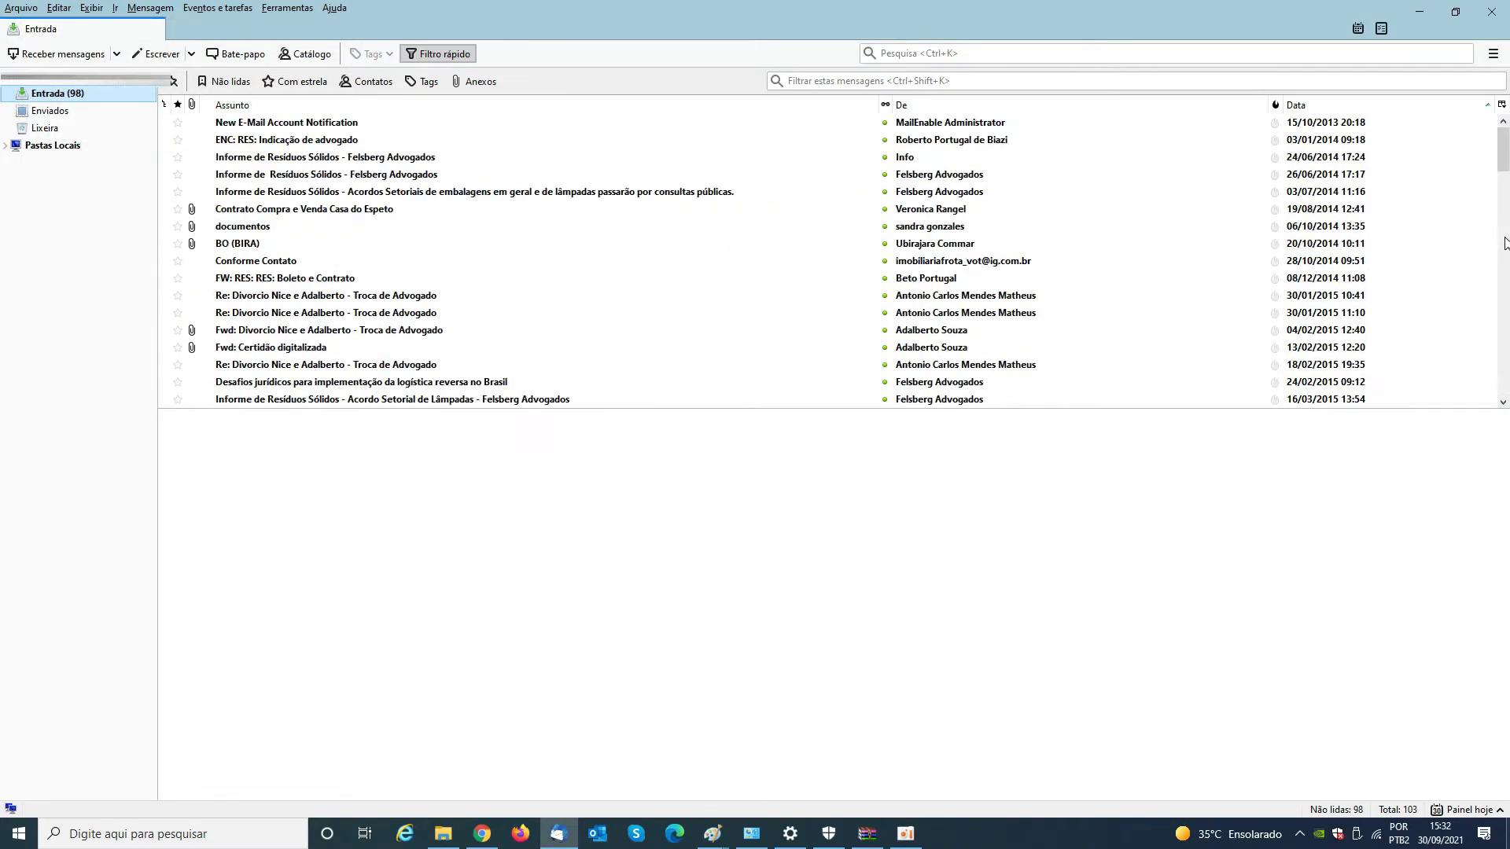
pyautogui.press('super+d')
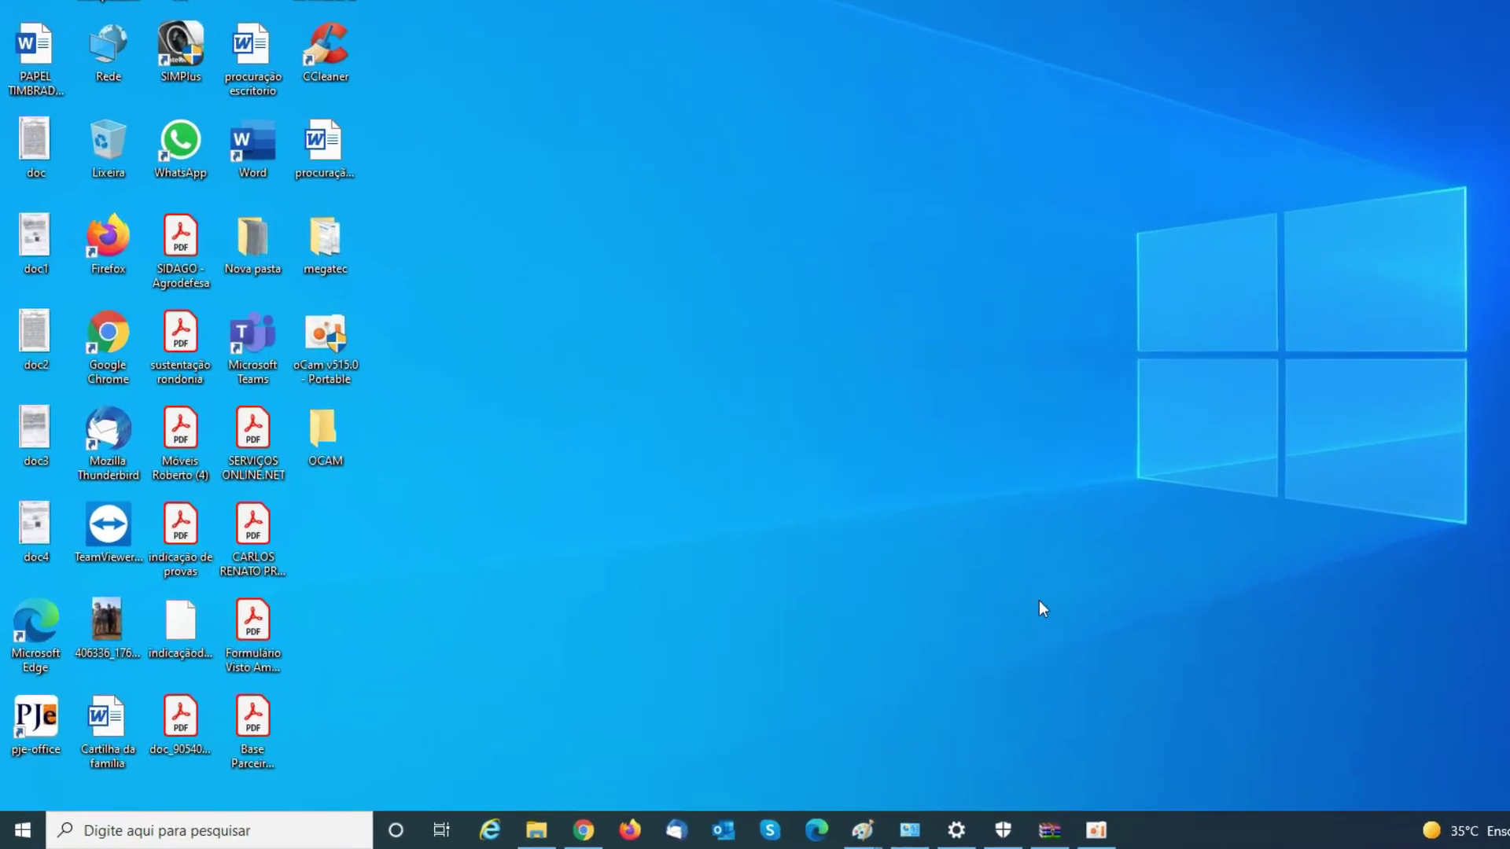
# Step: Open the %appdata% folder through the Run dialog and go into Thunderbird, Profiles and the 7hlcf8l0.default profile folder
pyautogui.press('super+r')
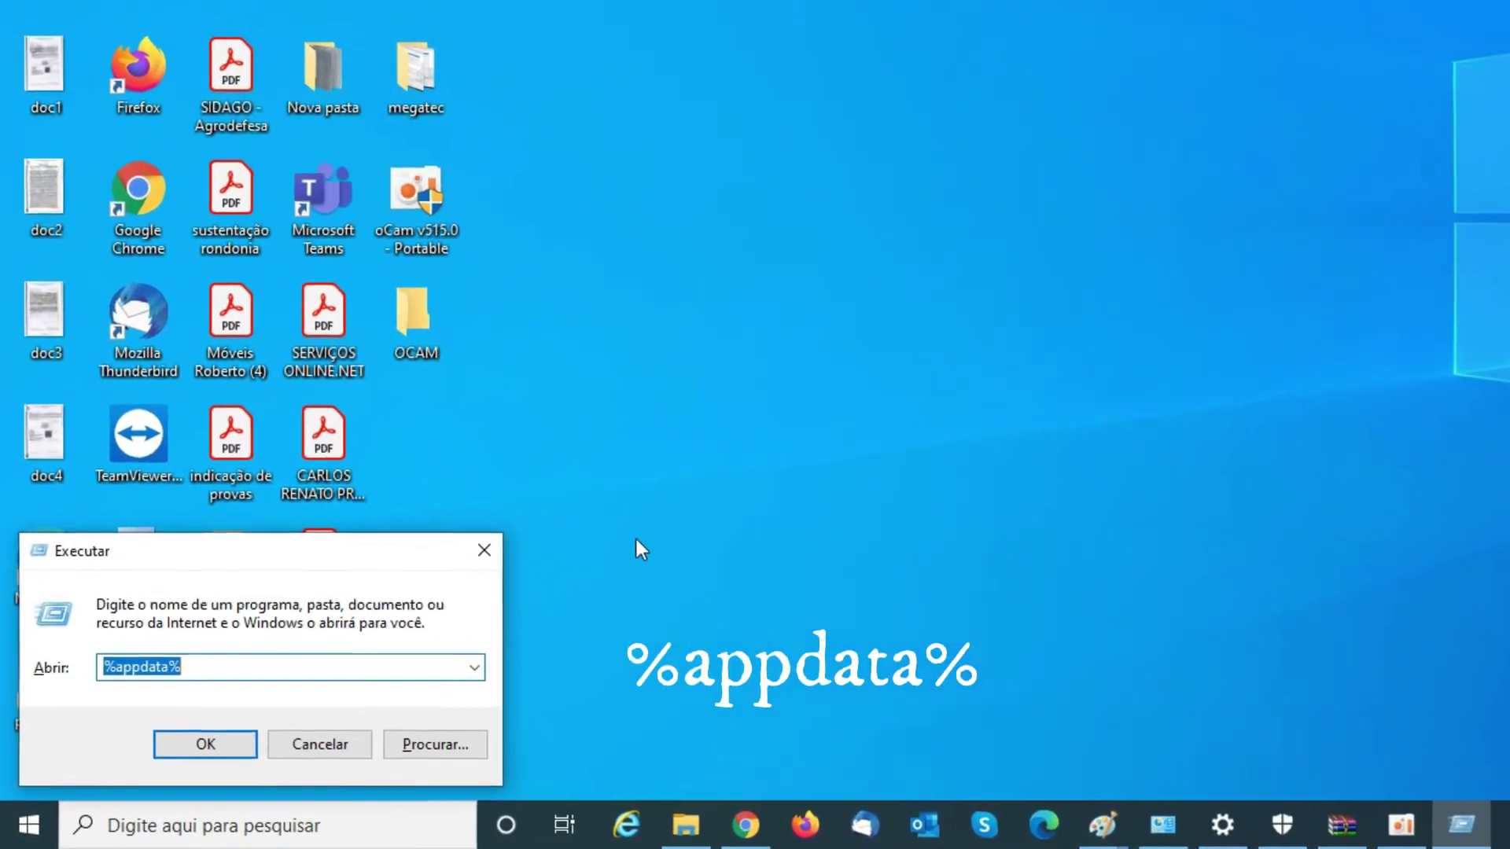
pyautogui.press('Return')
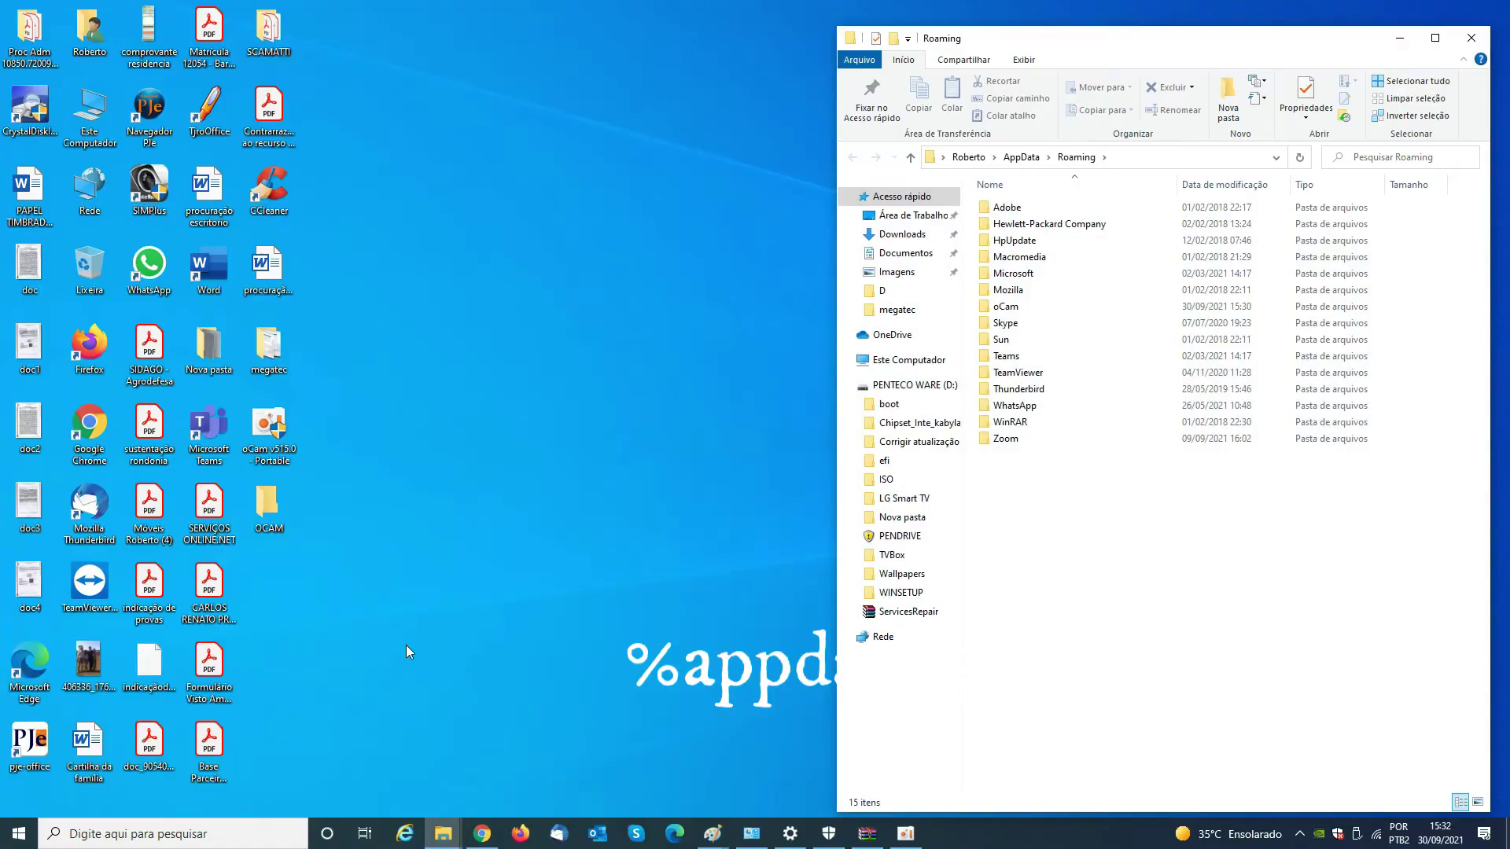
pyautogui.doubleClick(973, 36)
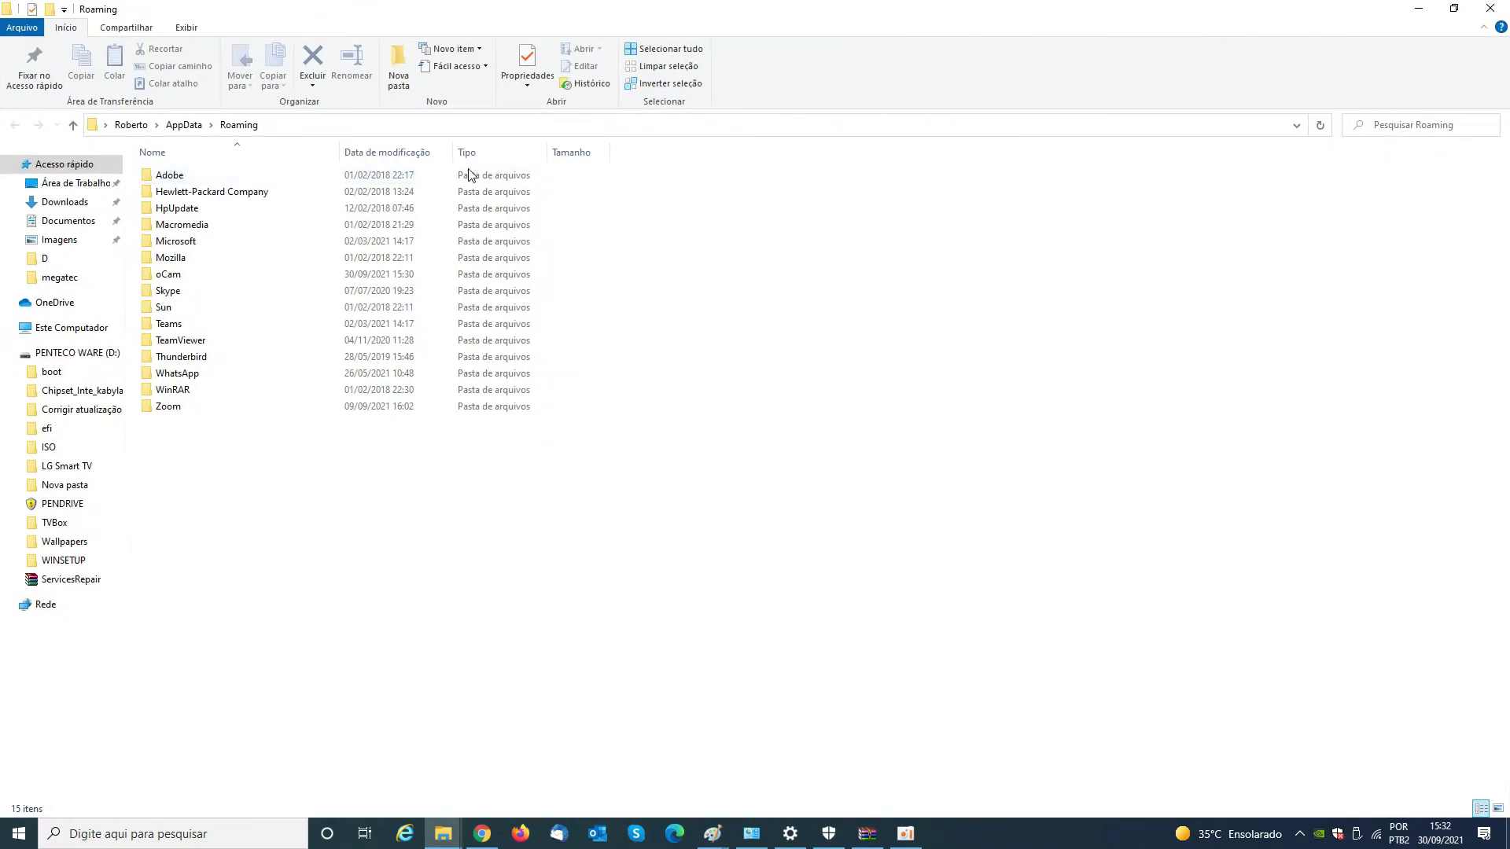
pyautogui.click(208, 363)
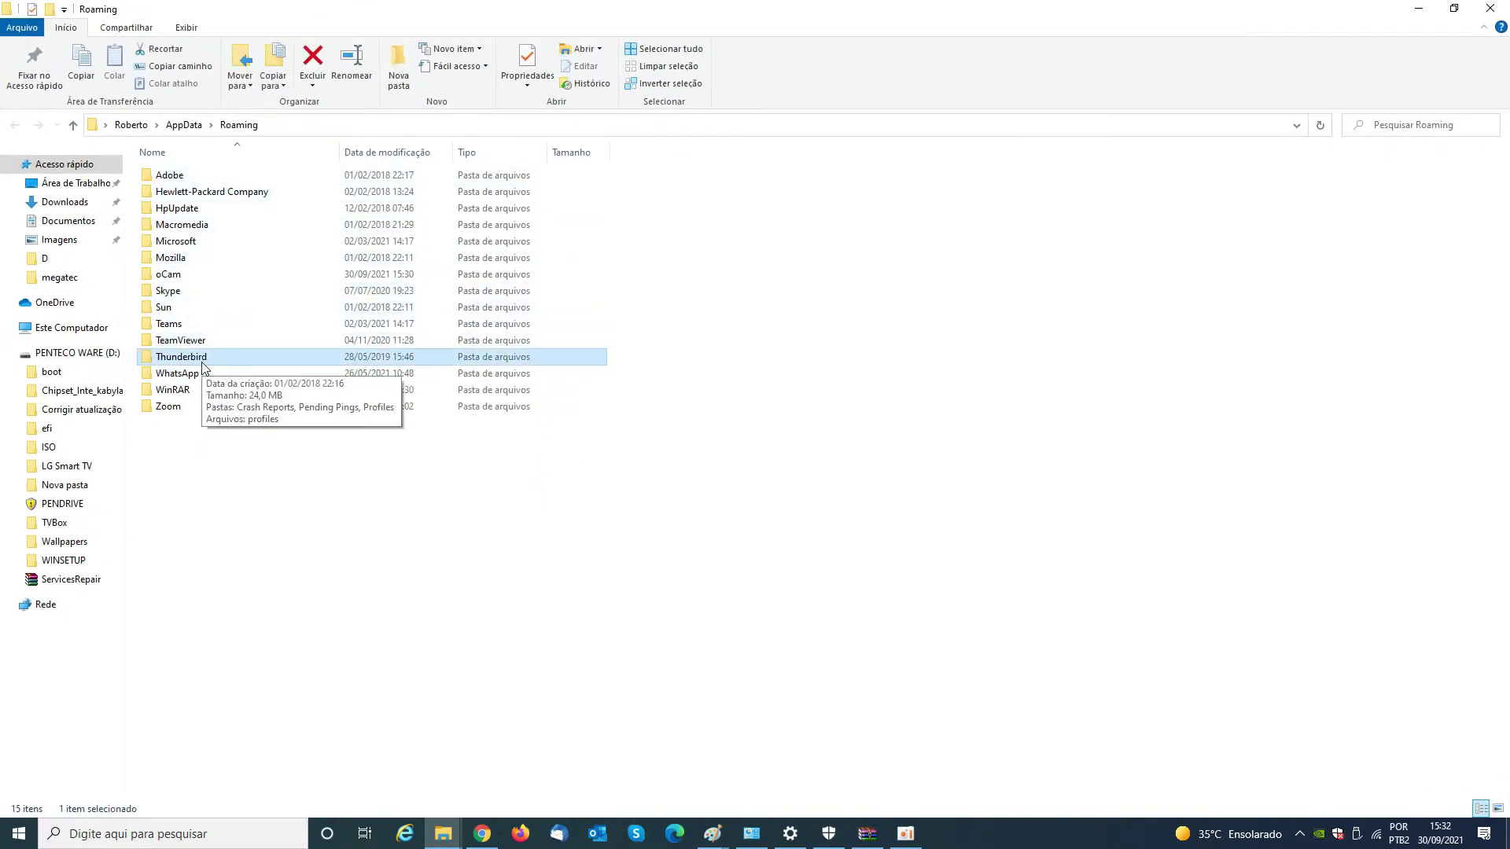
pyautogui.doubleClick(202, 362)
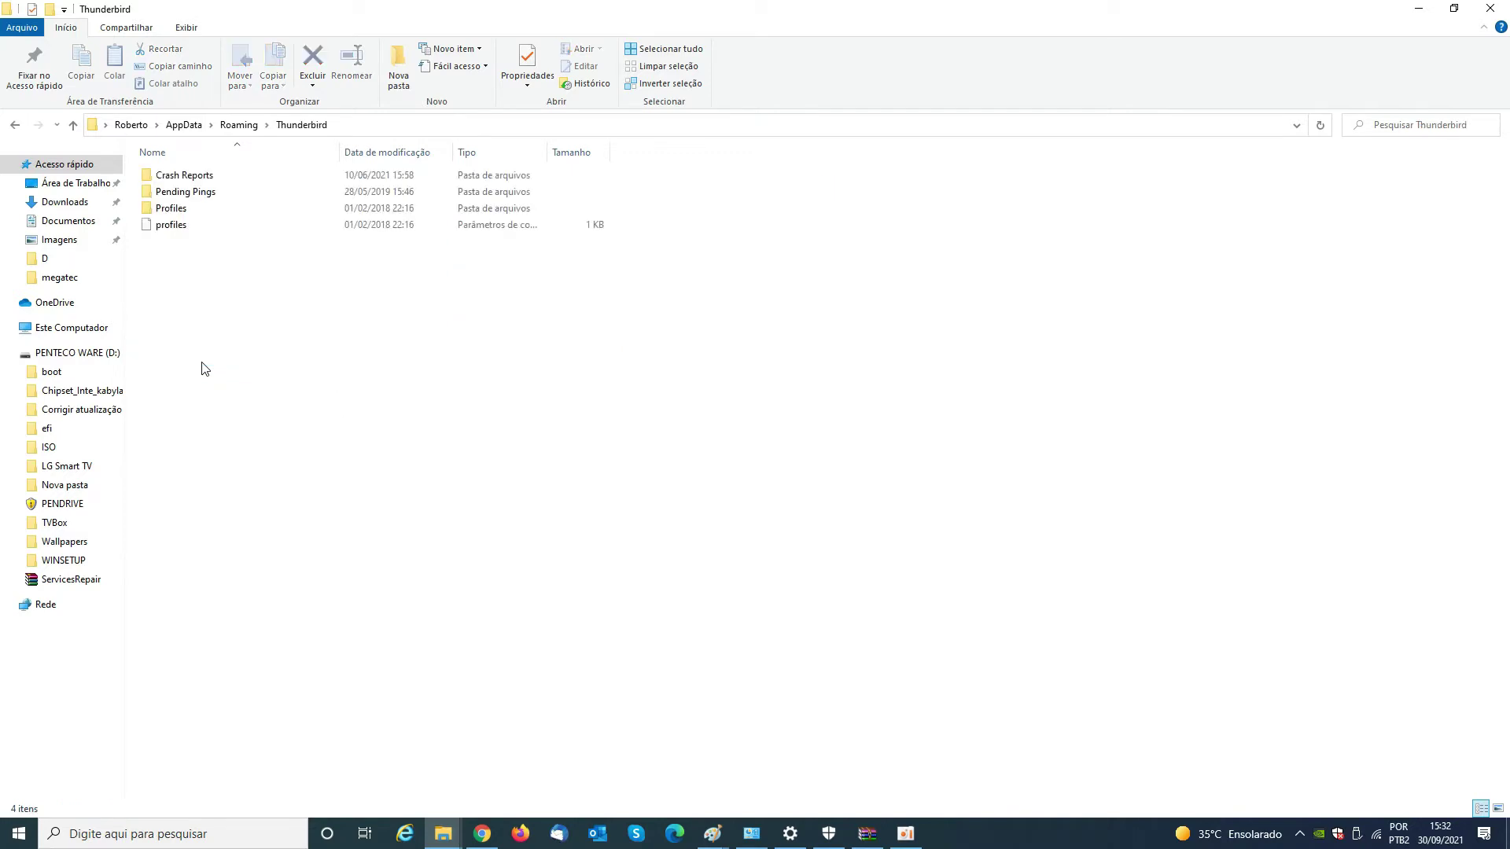
pyautogui.doubleClick(207, 208)
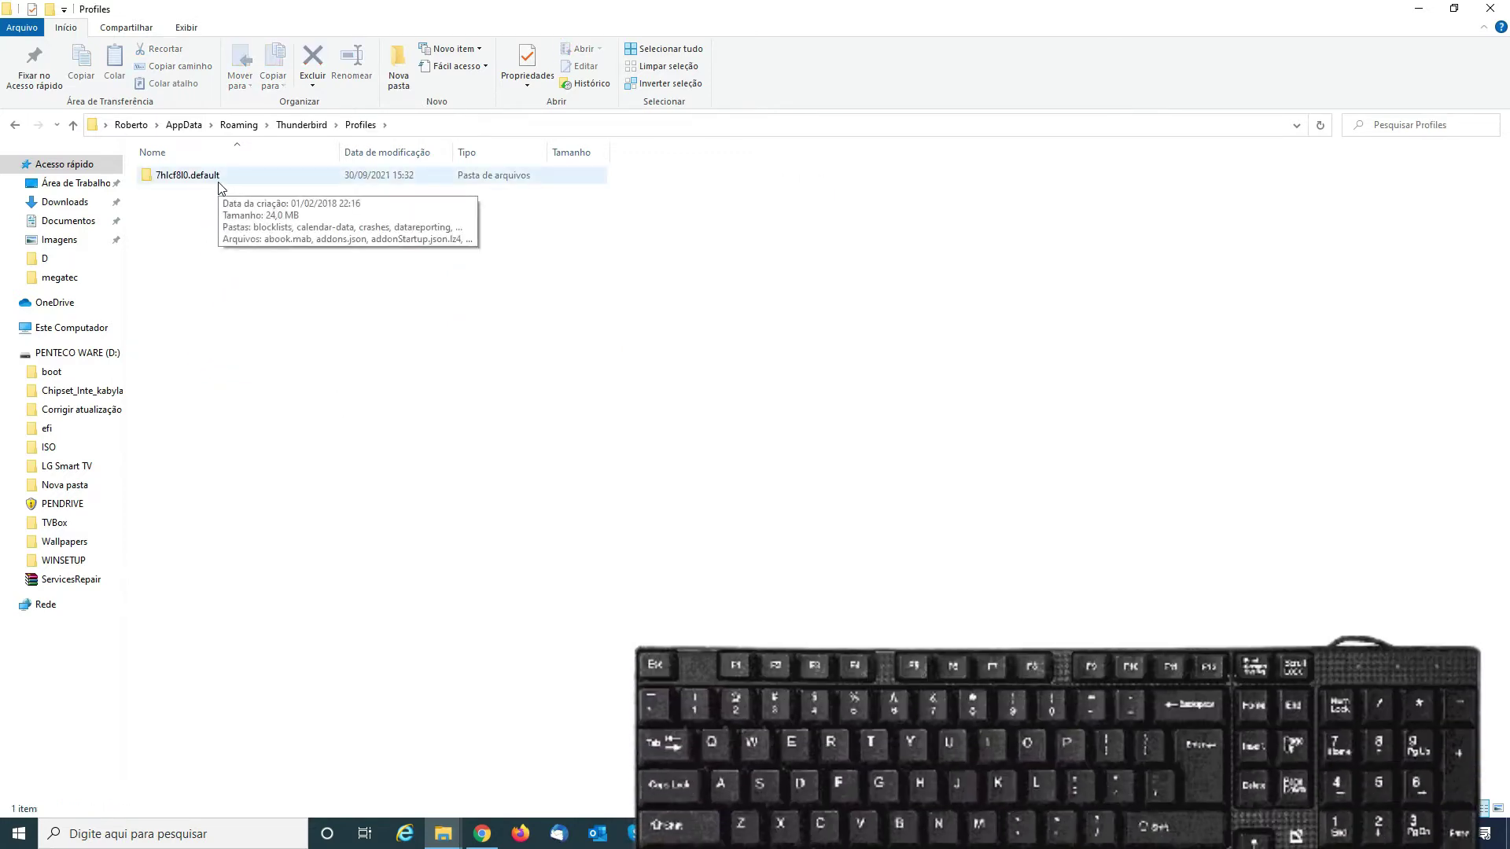
pyautogui.doubleClick(219, 185)
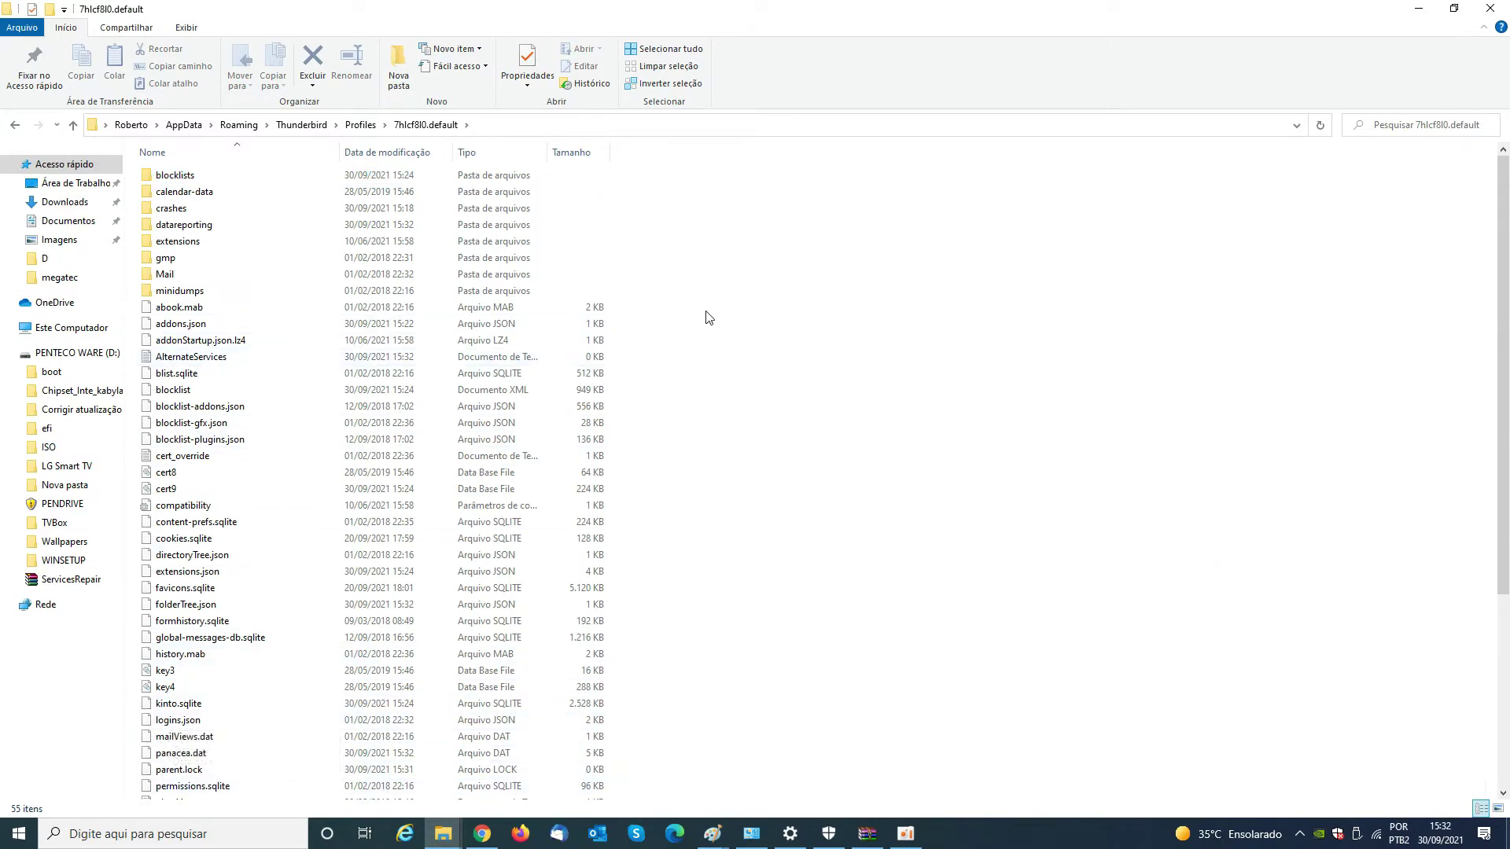
# Step: Copy all files and folders inside the 7hlcf8l0.default profile folder
pyautogui.hotkey('ctrl', 'a')
pyautogui.scroll(-5, 610, 347)
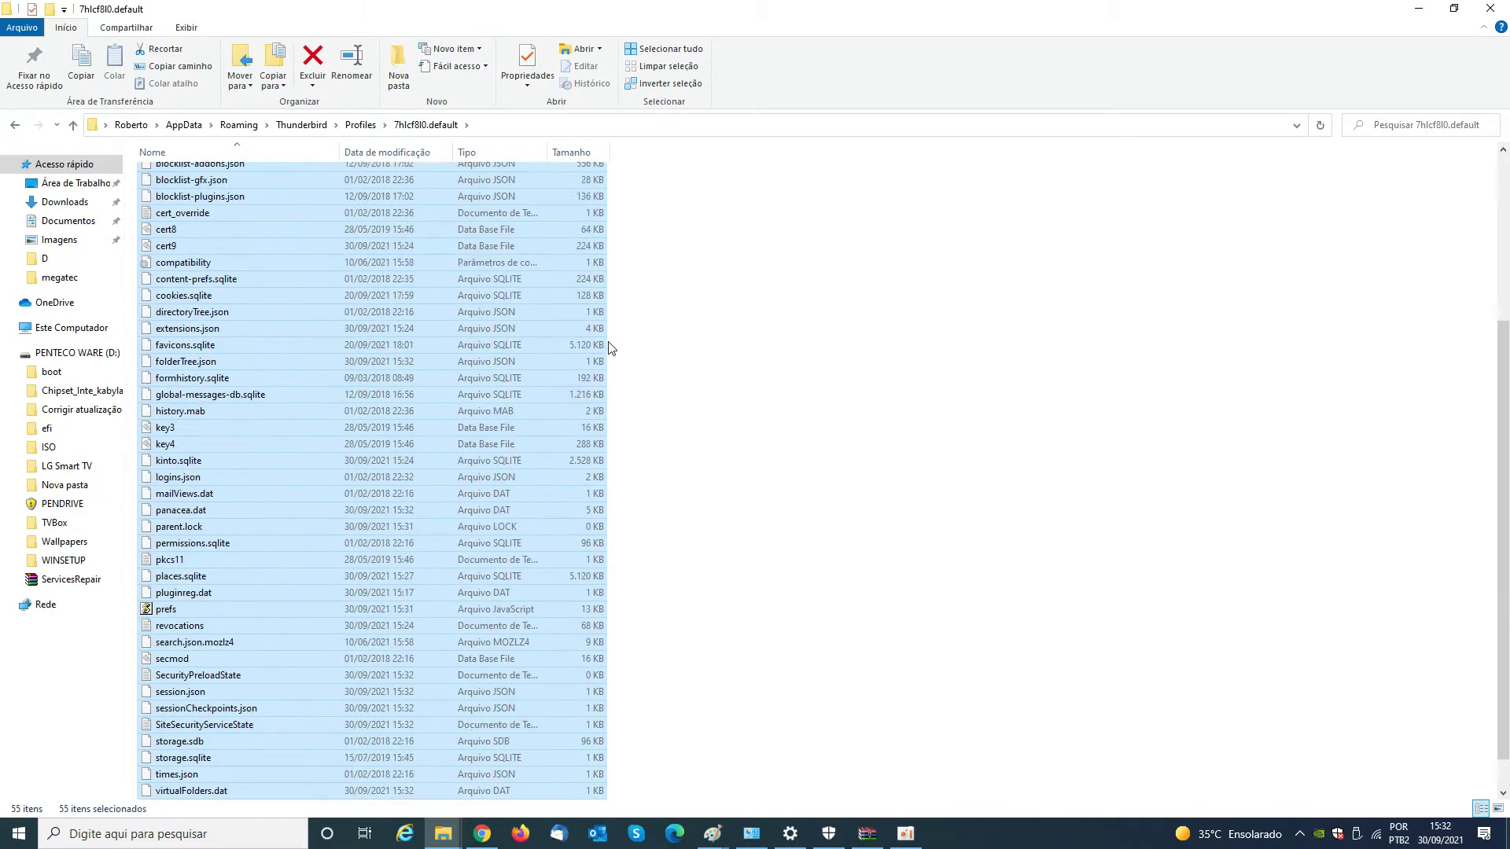
pyautogui.scroll(5, 610, 347)
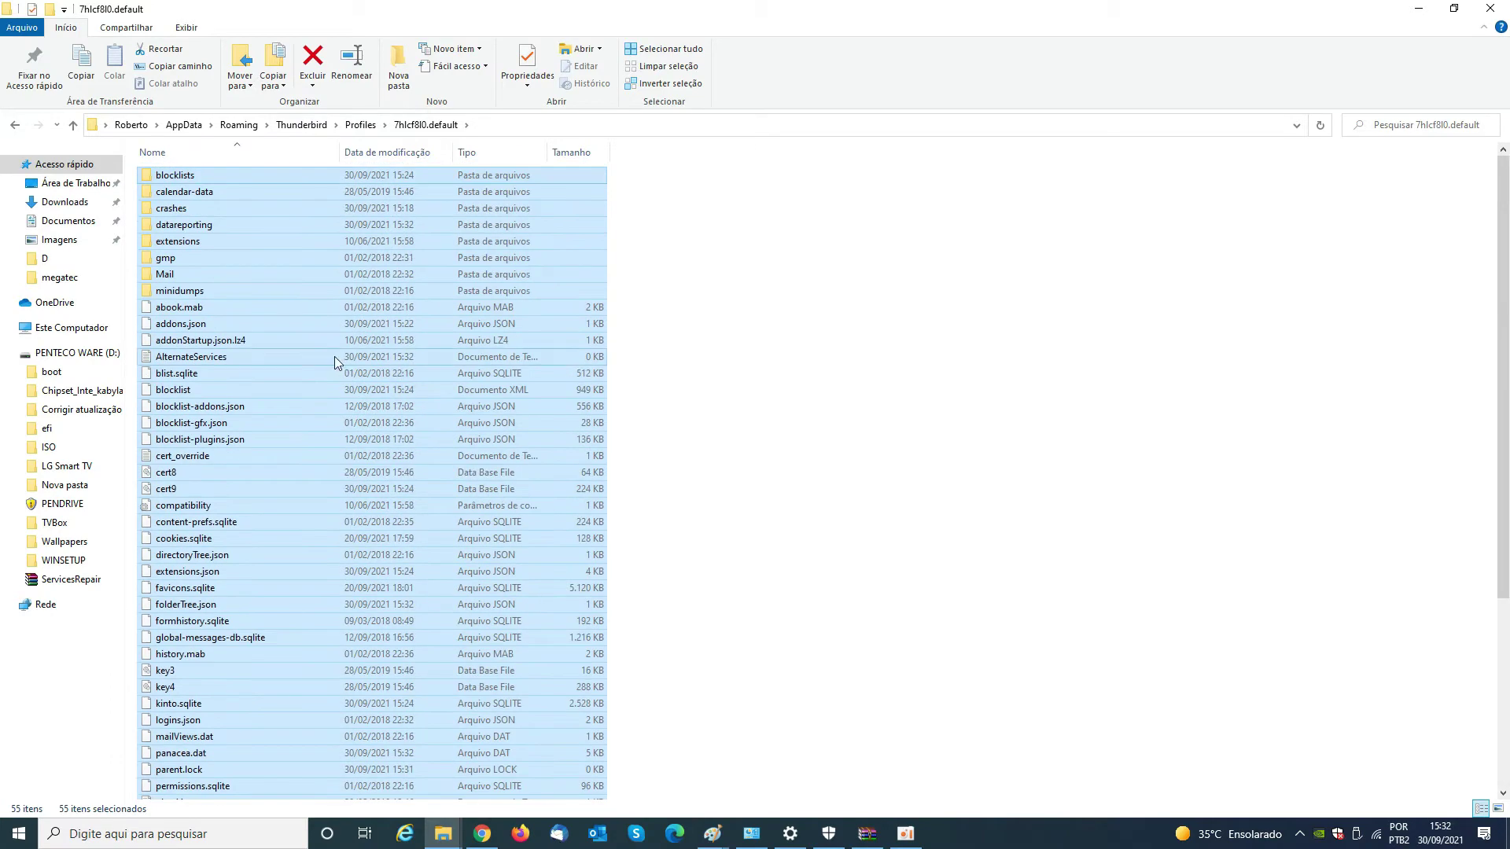
pyautogui.rightClick(273, 346)
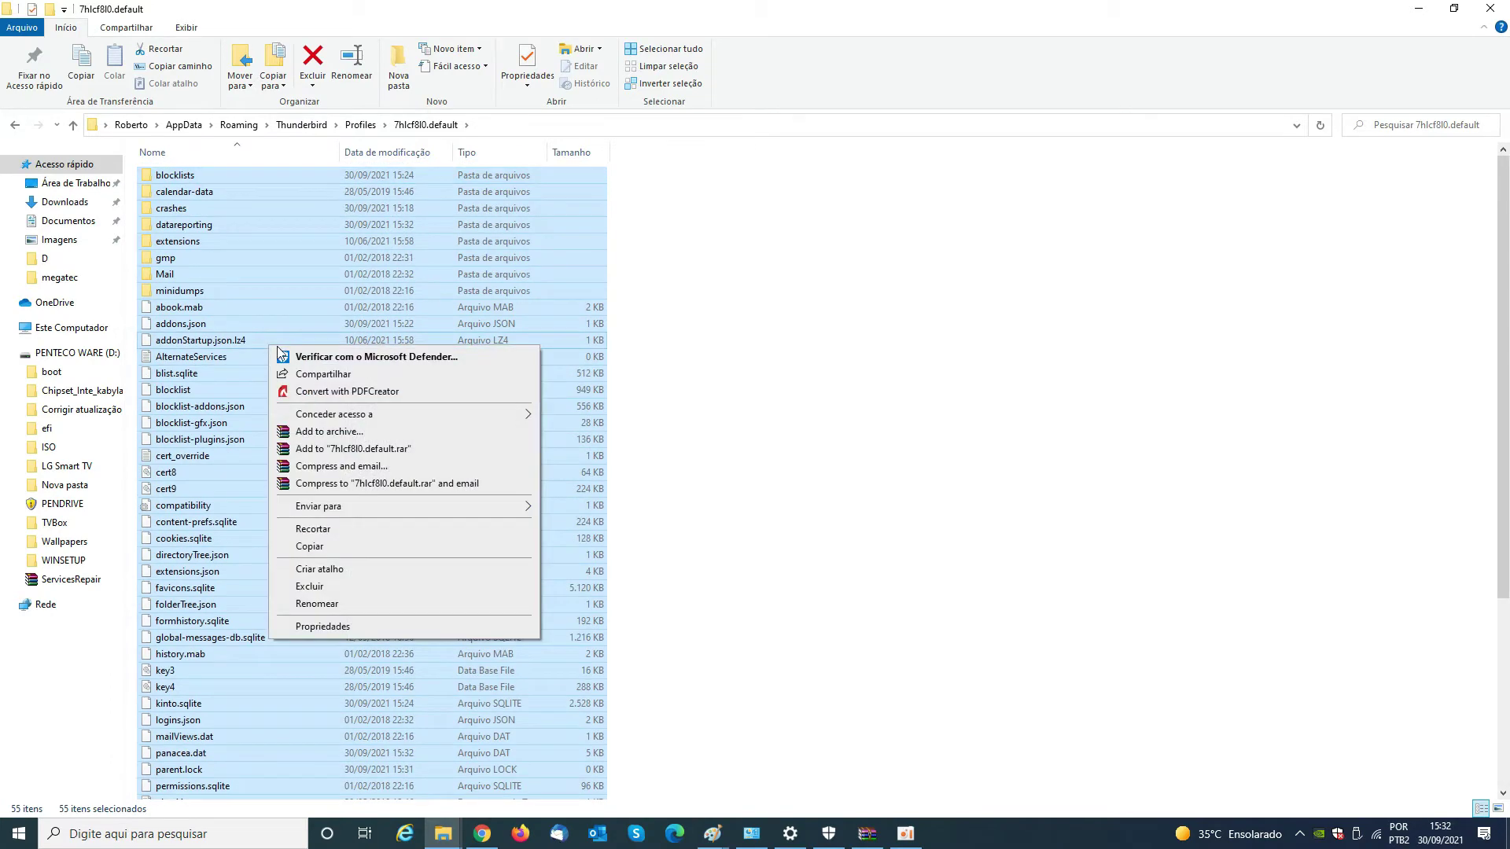
pyautogui.click(313, 546)
pyautogui.press('super+d')
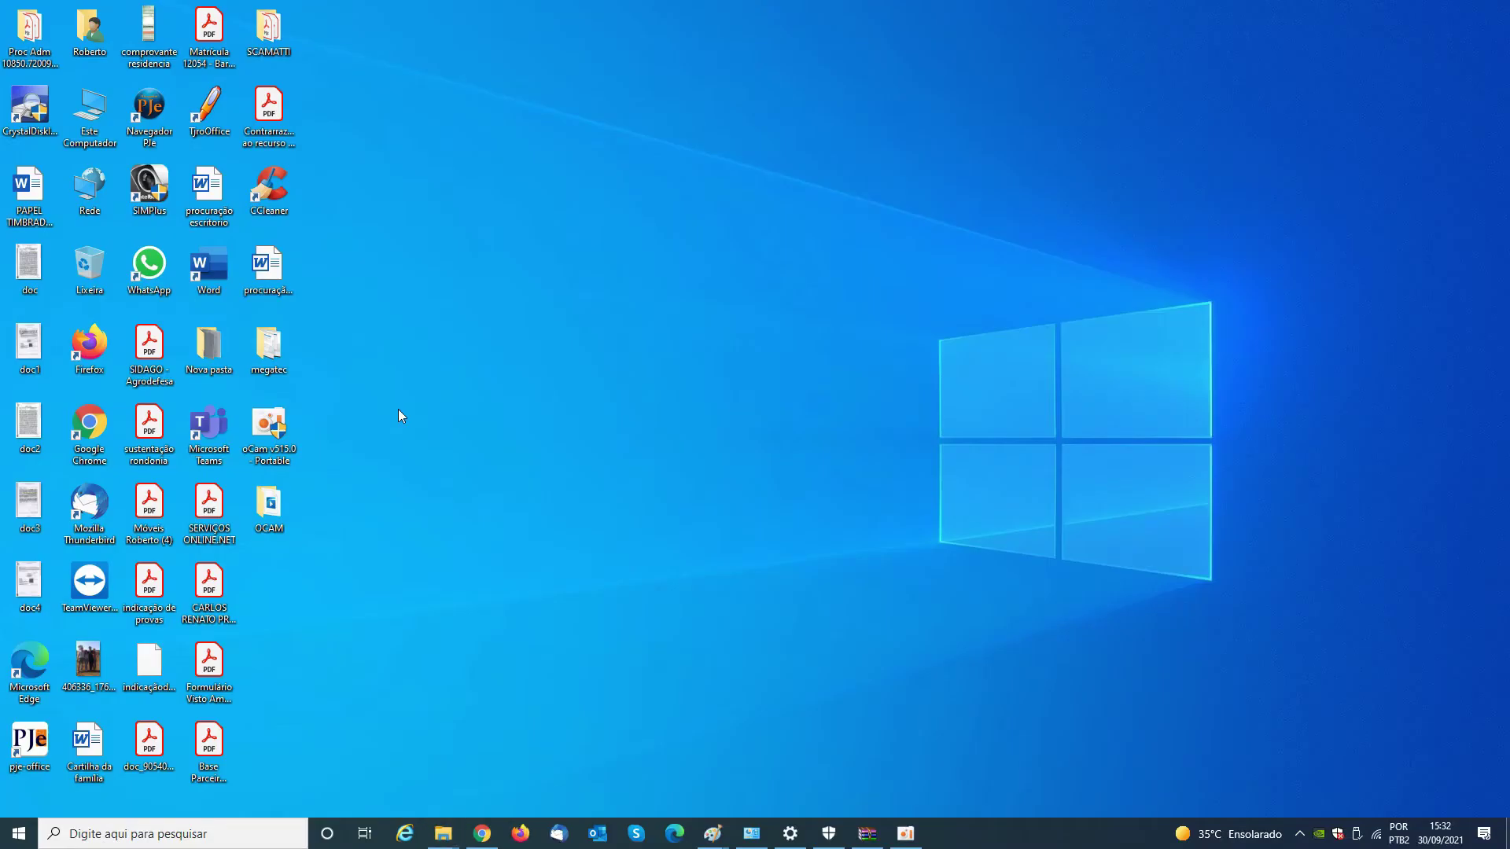
# Step: Create a new folder named "Backup Thuderbird" inside the megatec folder
pyautogui.press('super+d')
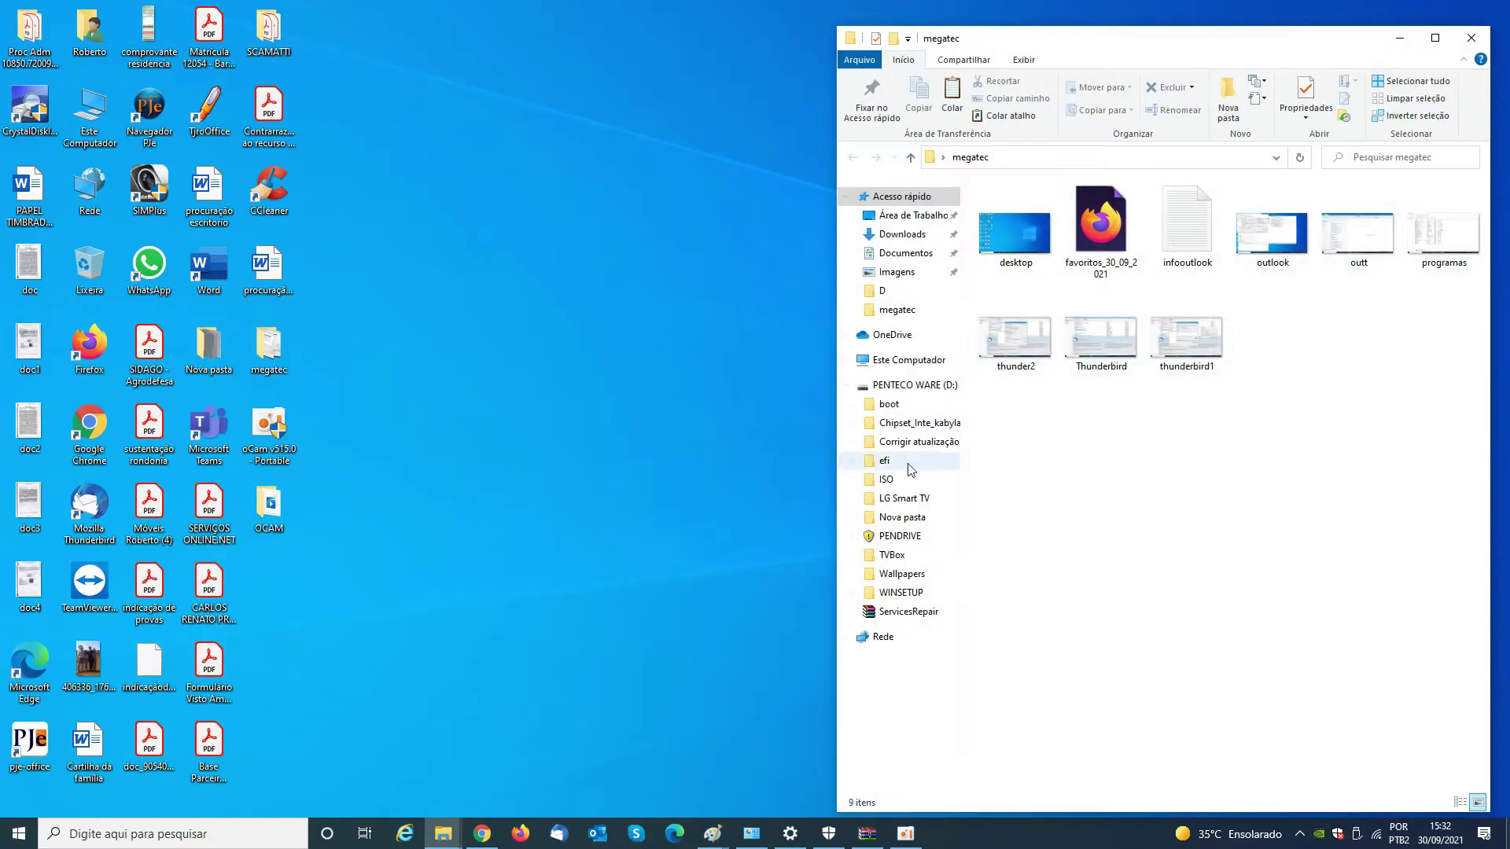
pyautogui.rightClick(1105, 560)
pyautogui.moveTo(1149, 746)
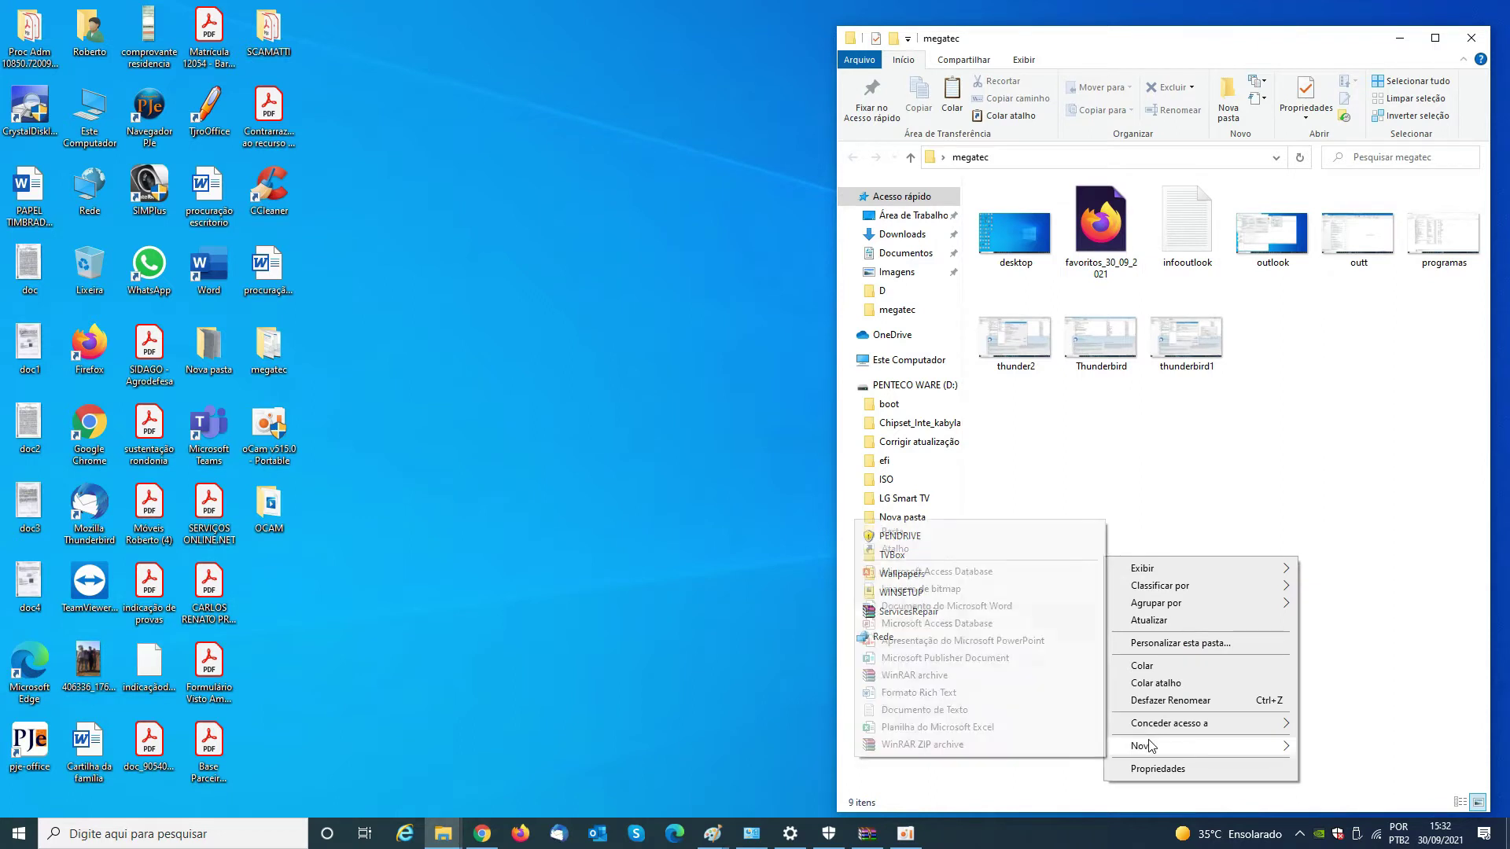
pyautogui.click(912, 533)
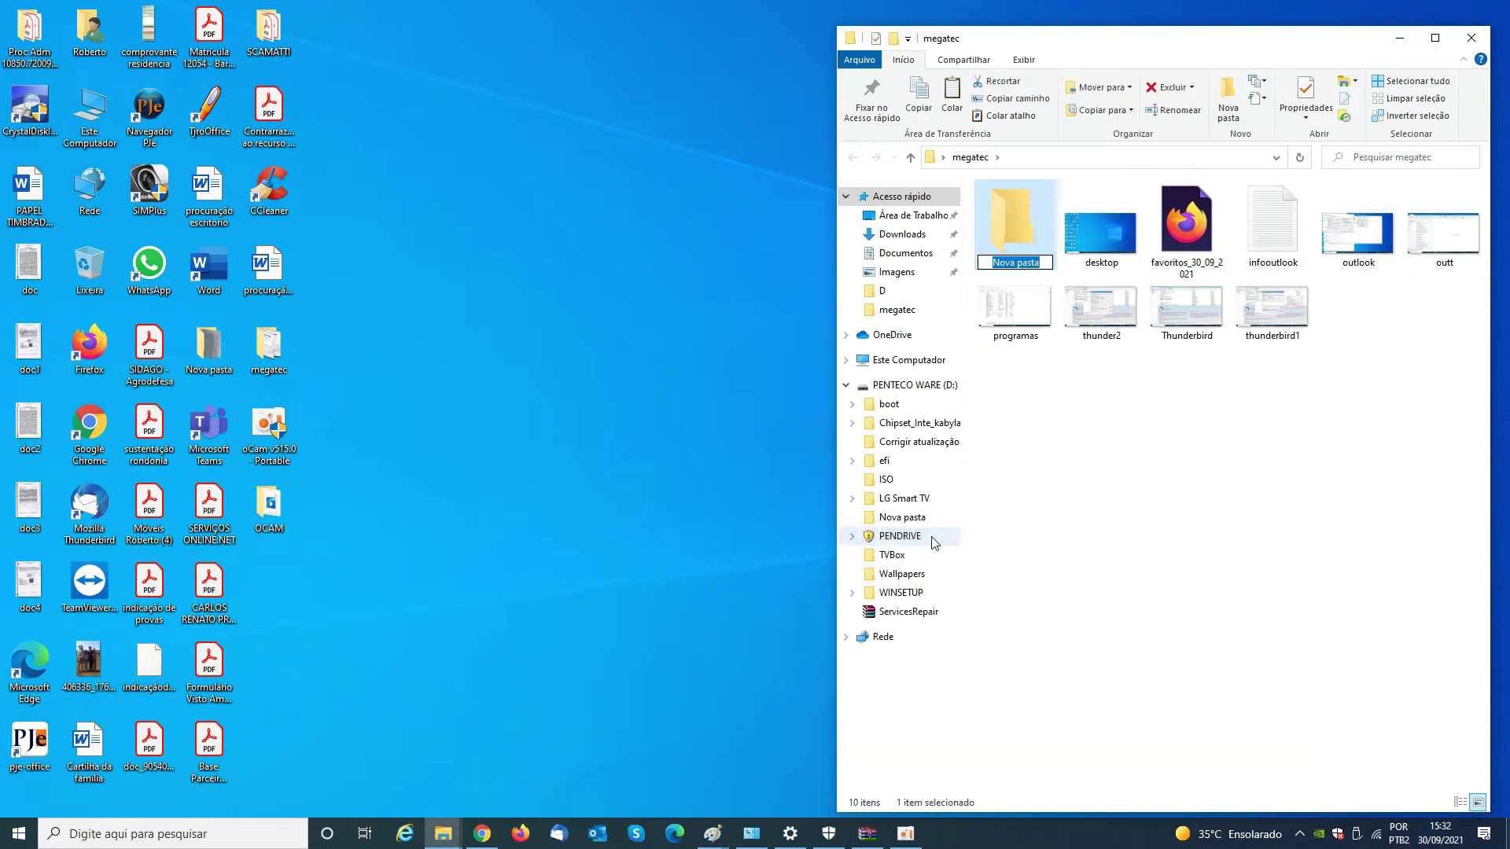
pyautogui.write('Backup Thuderbird')
pyautogui.press('Return')
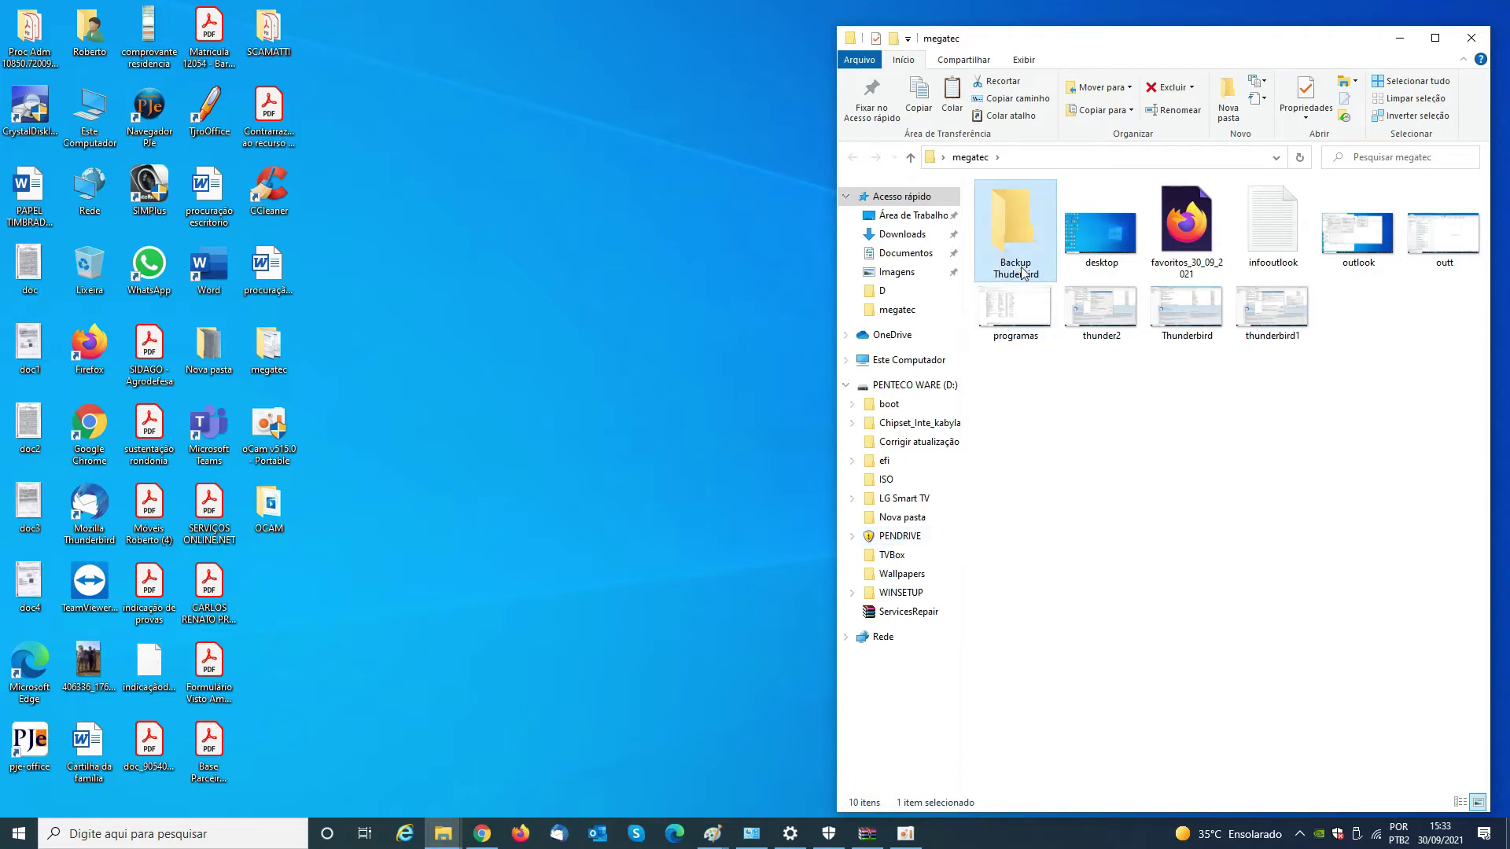
# Step: Paste the copied profile contents into the "Backup Thuderbird" folder and look through the pasted files
pyautogui.click(1077, 634)
pyautogui.click(1026, 253)
pyautogui.doubleClick(1023, 254)
pyautogui.rightClick(1036, 368)
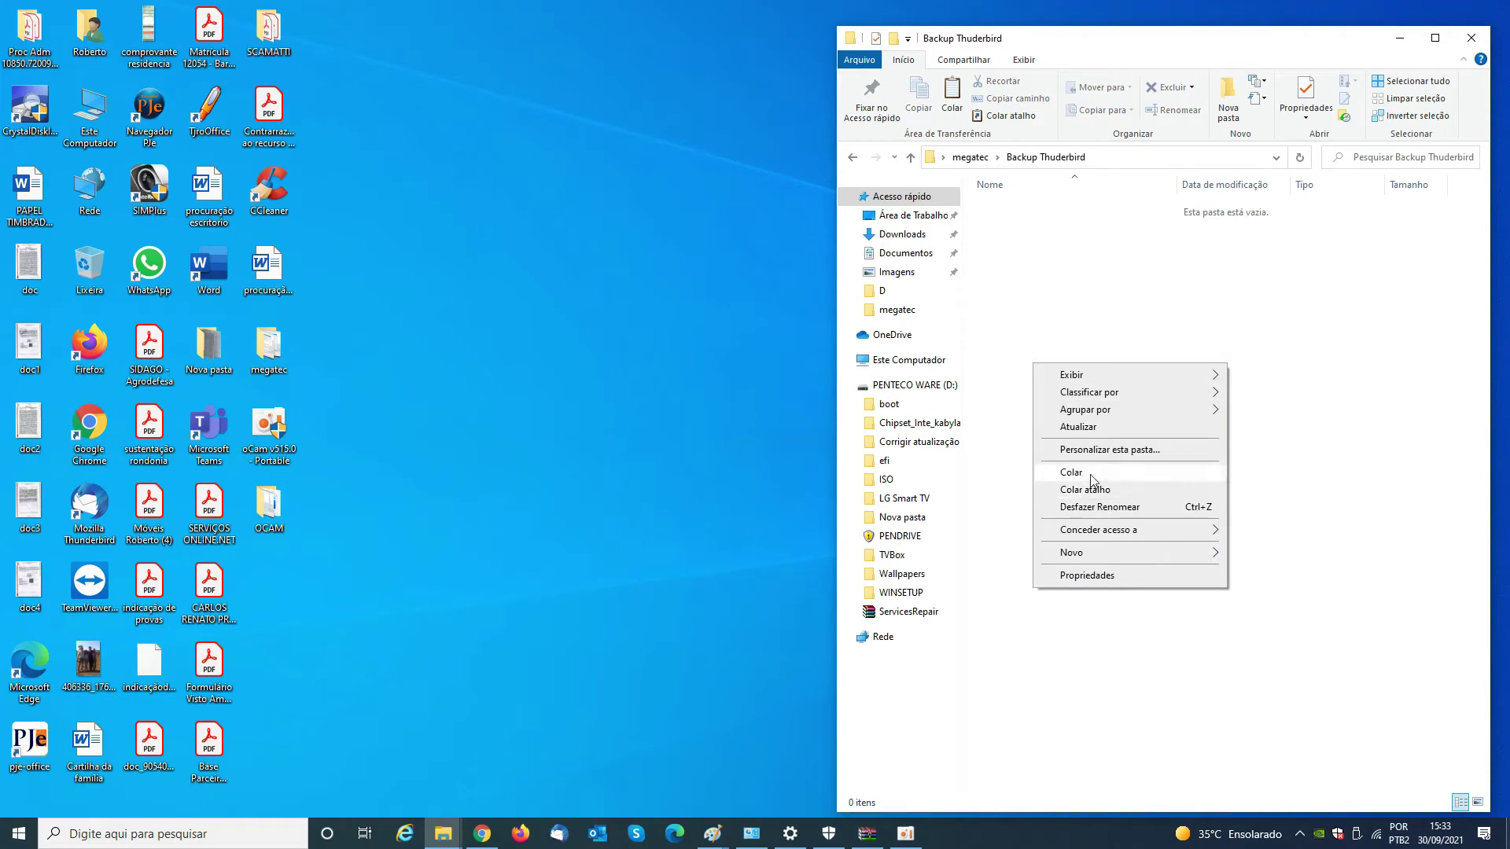
pyautogui.click(1094, 474)
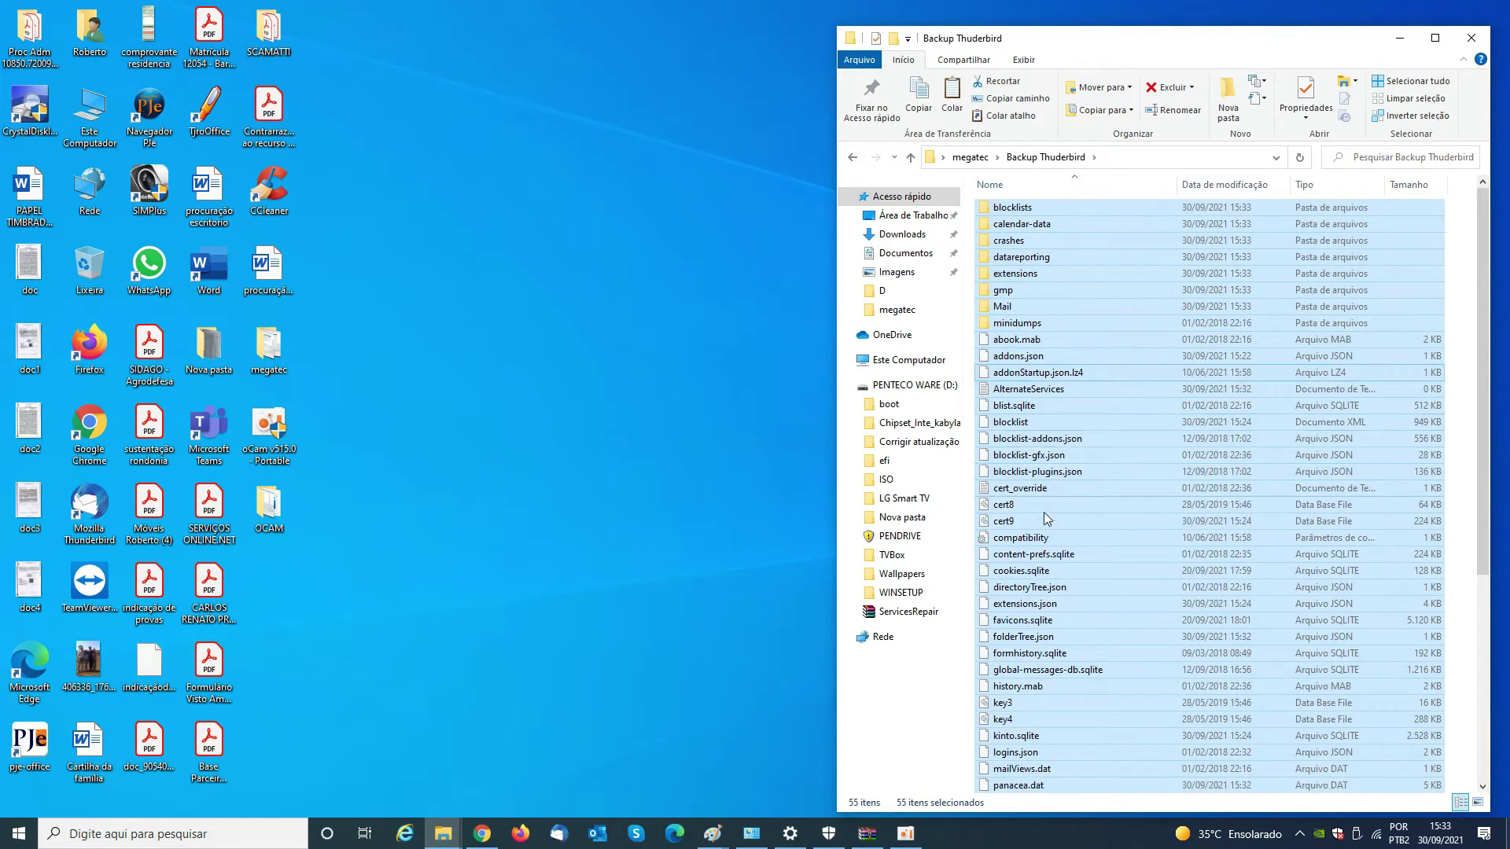
pyautogui.scroll(-3, 1116, 519)
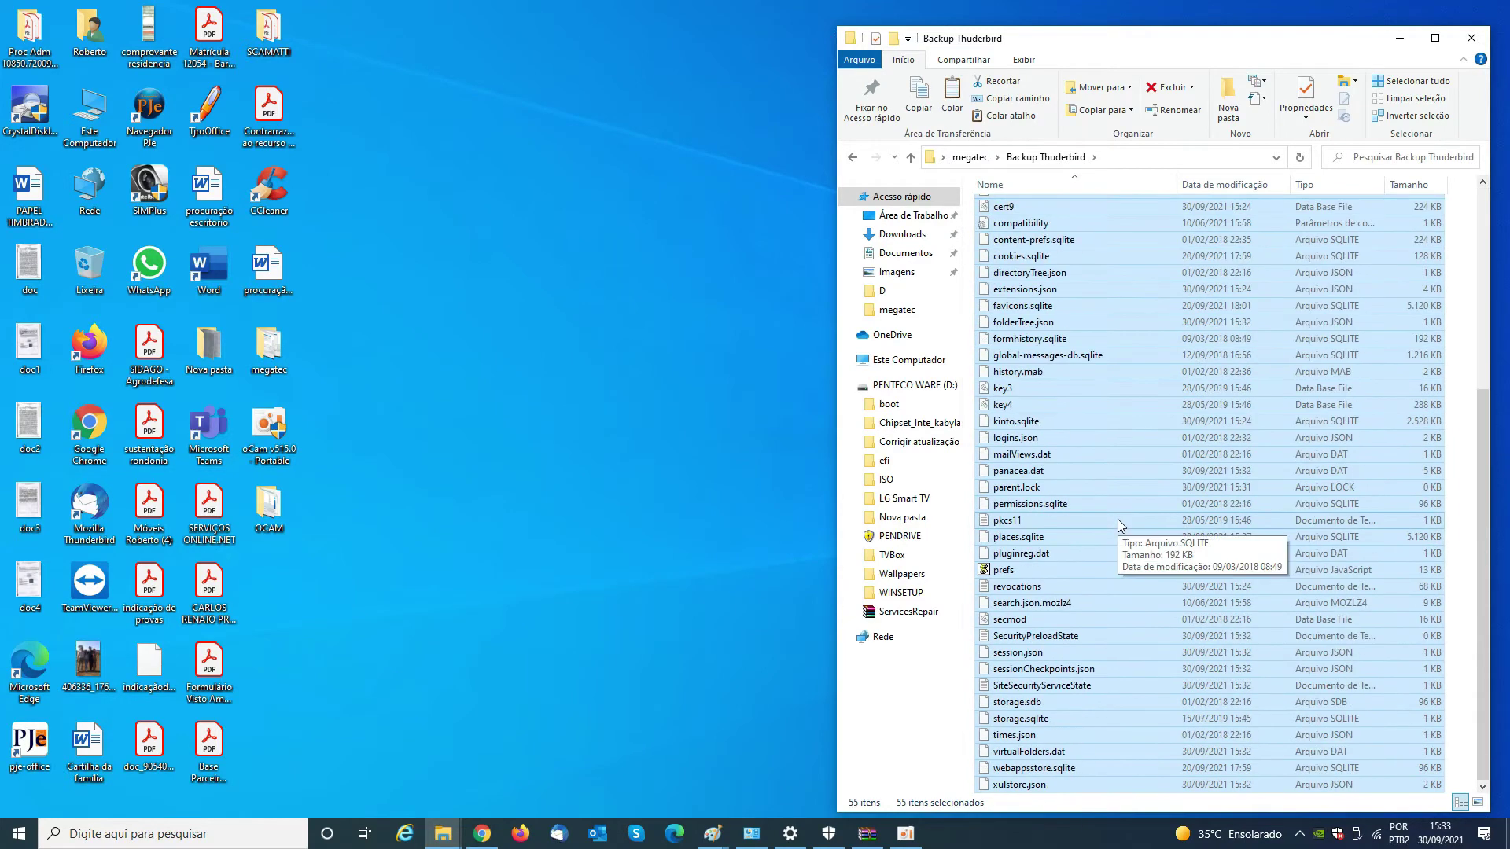
pyautogui.scroll(2, 1117, 519)
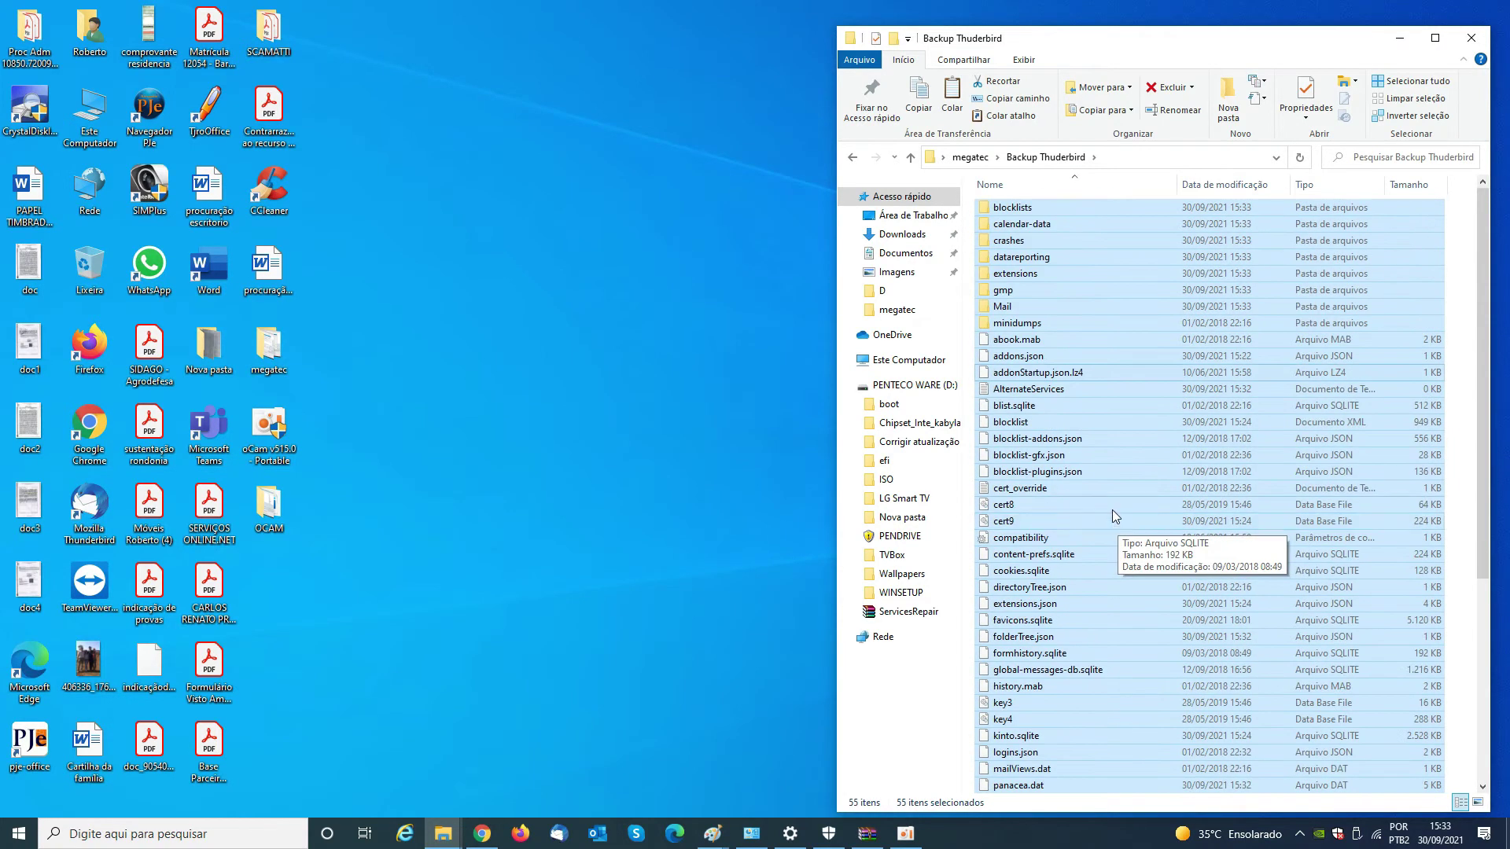
pyautogui.click(848, 157)
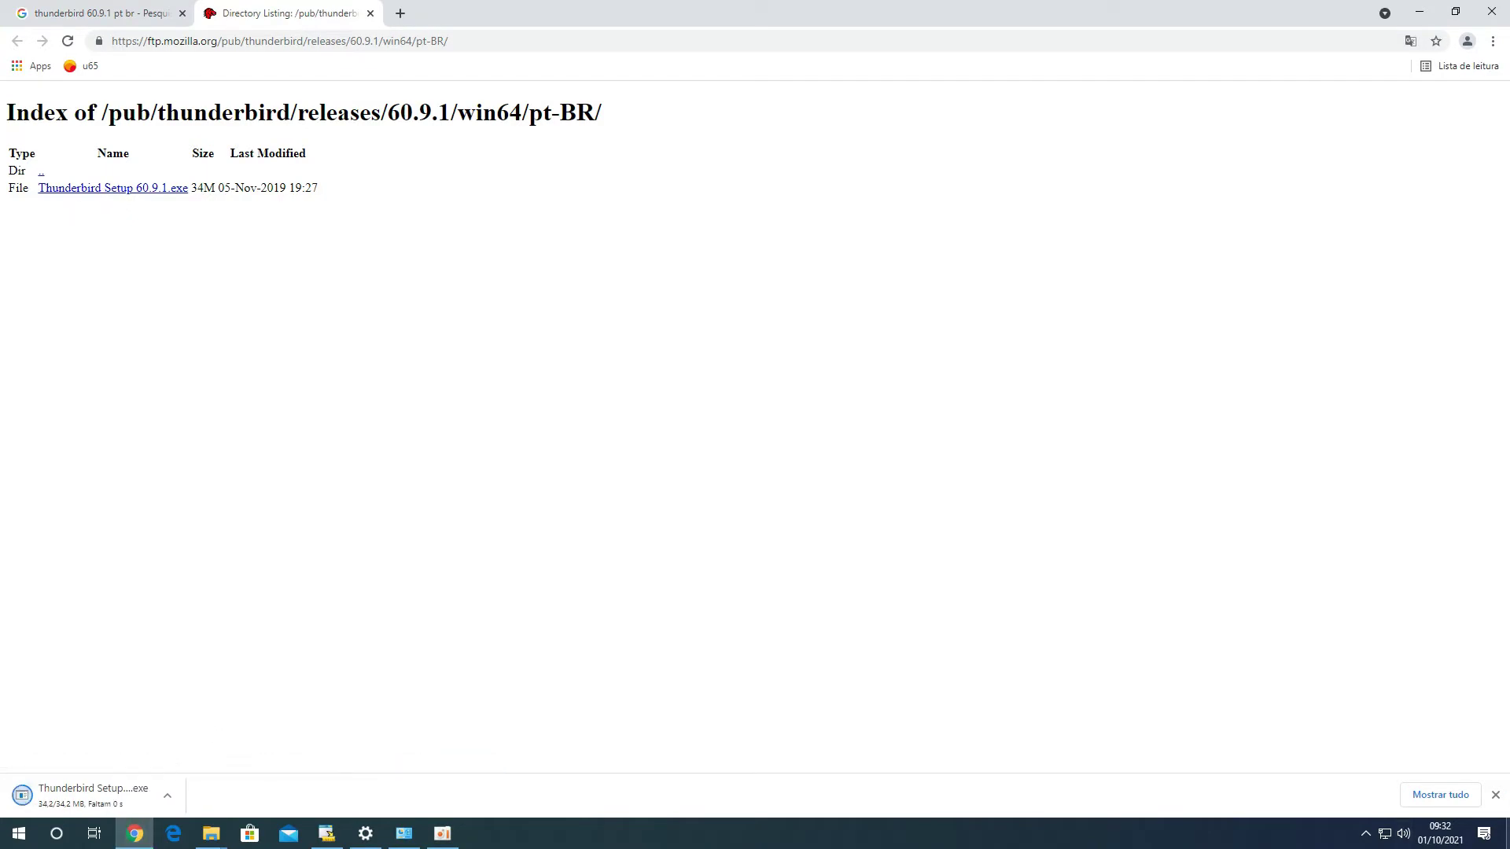
# Step: Switch to Chrome and launch the downloaded Thunderbird Setup 60.9.1.exe installer
pyautogui.press('super+d')
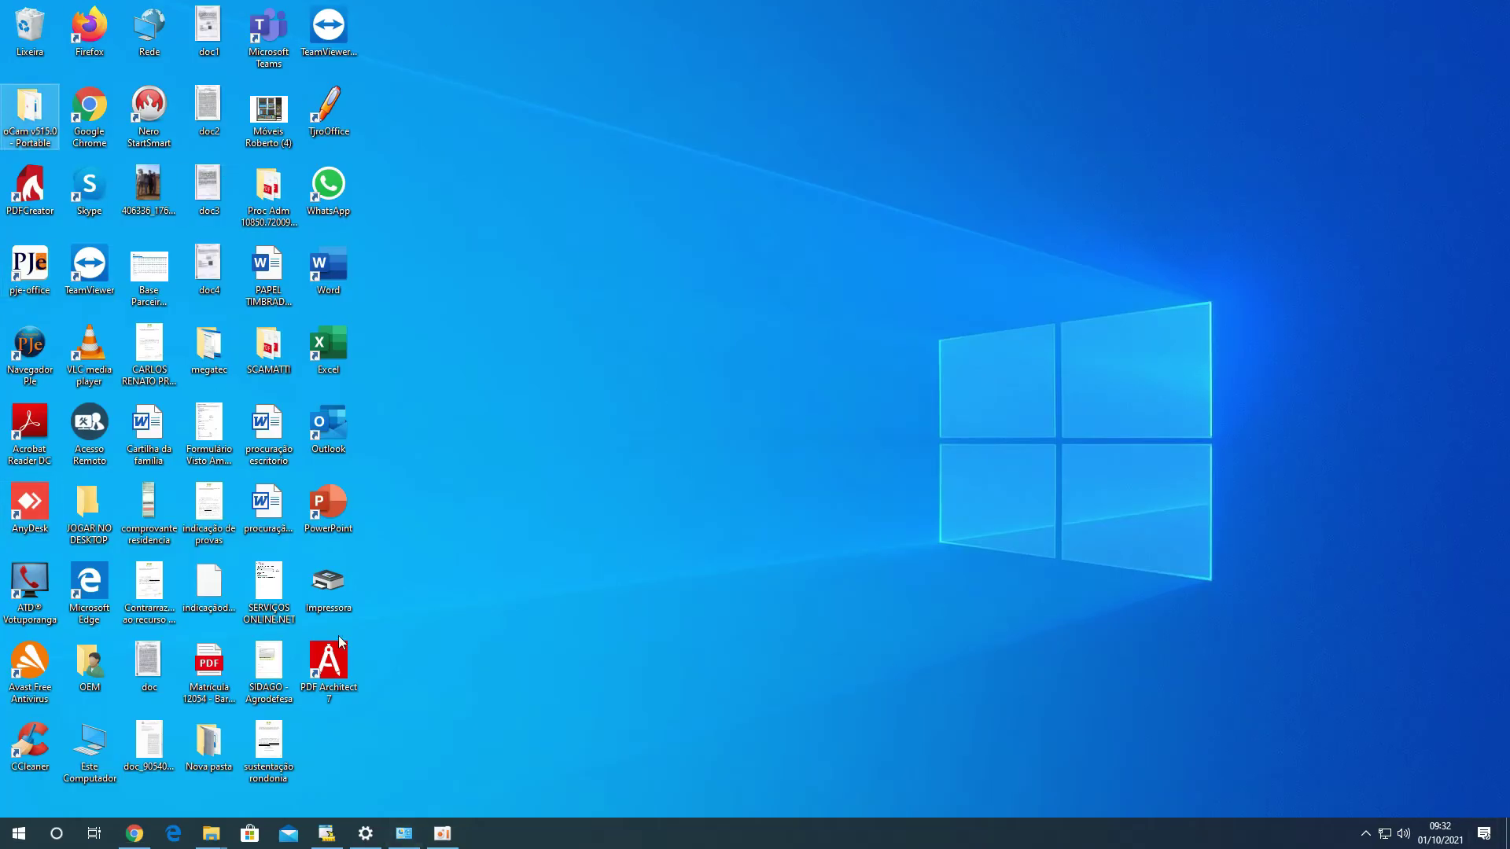
pyautogui.click(442, 834)
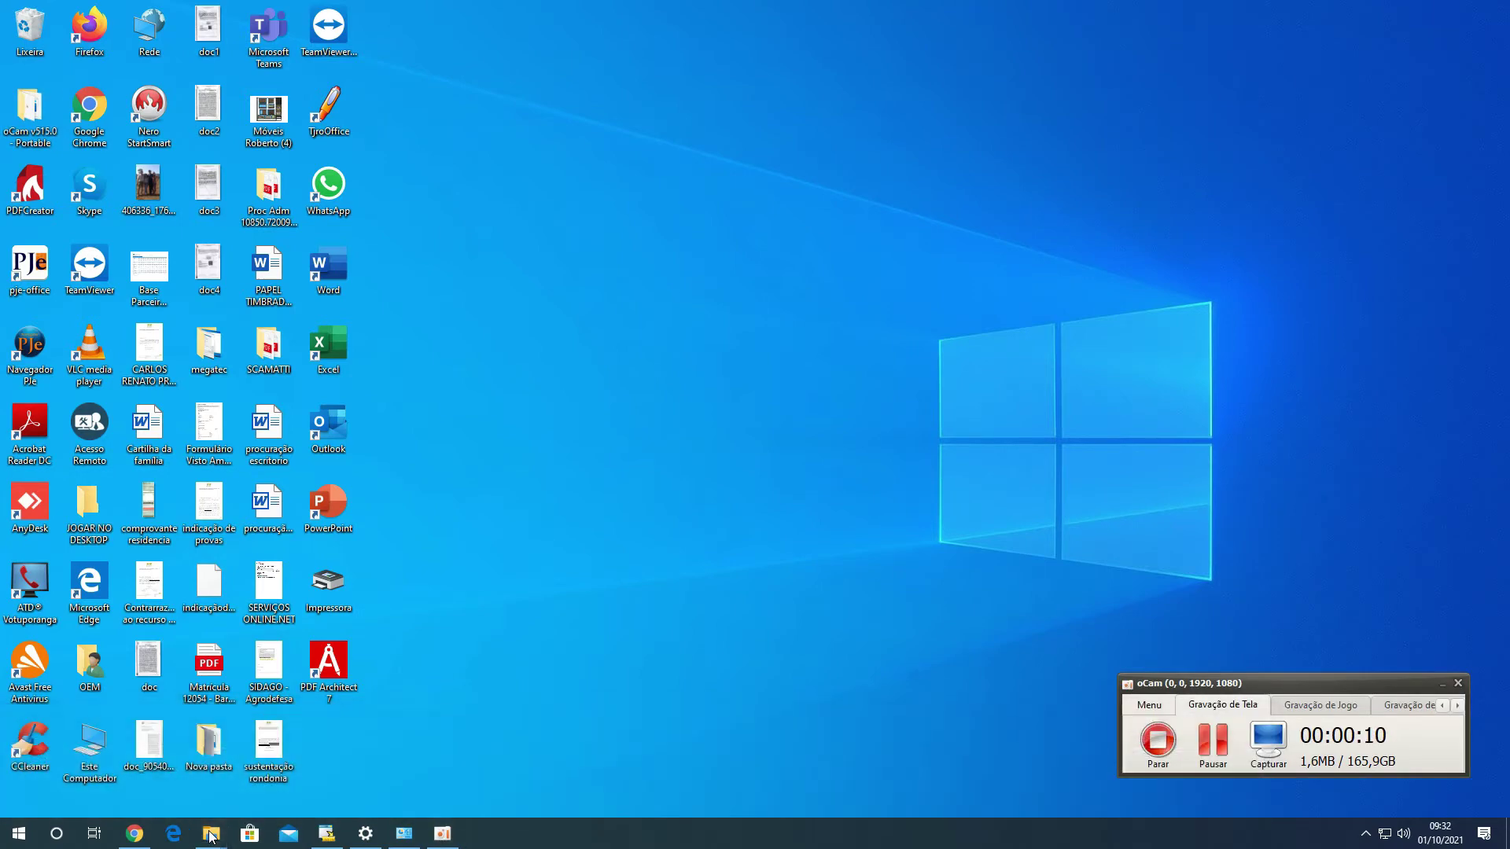
pyautogui.click(135, 833)
pyautogui.click(98, 796)
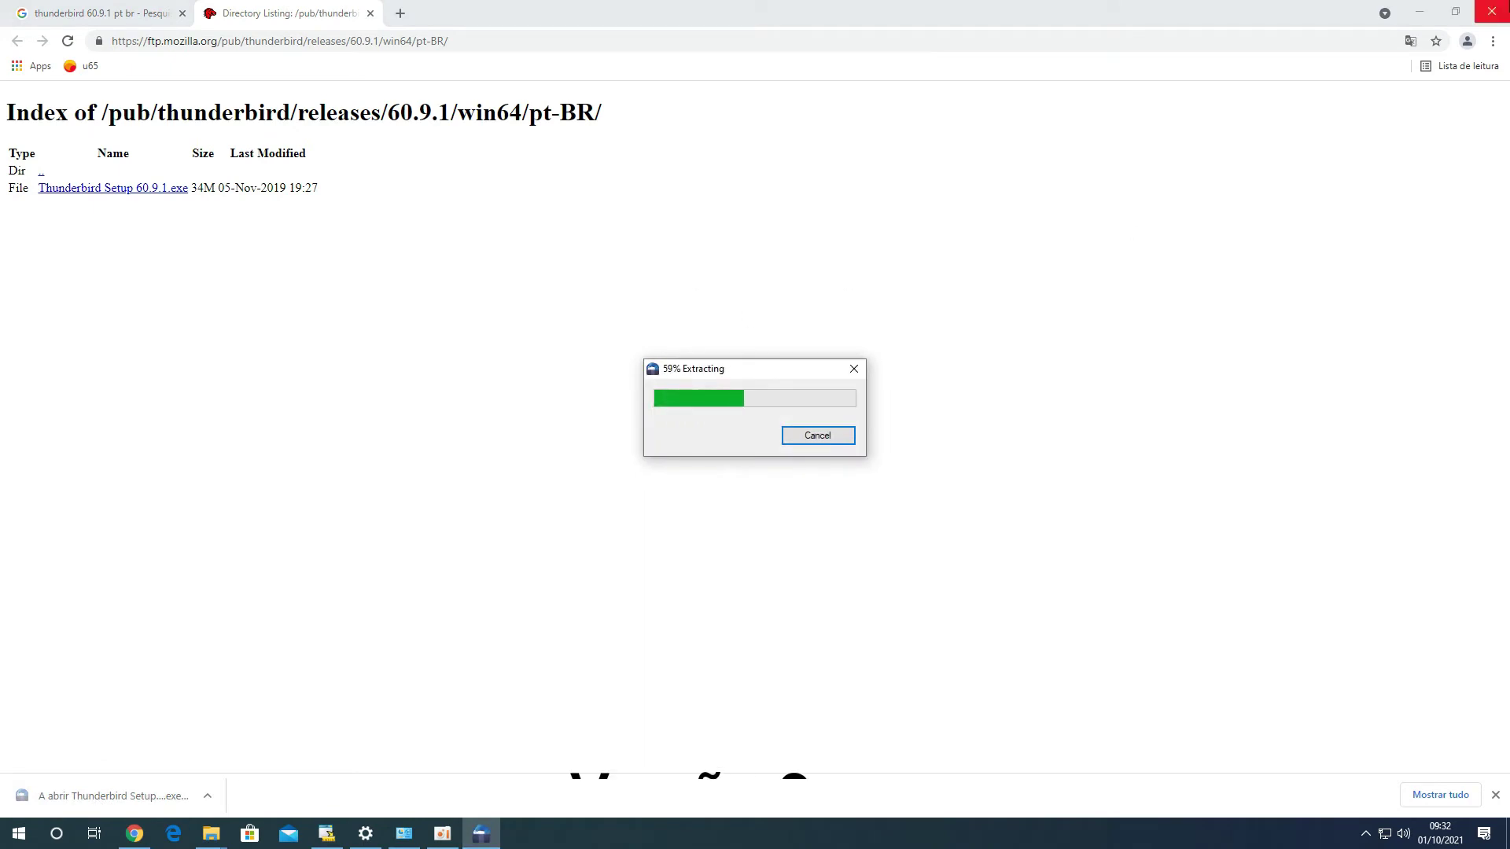
# Step: Check the Thunderbird version number in the download page's address
pyautogui.click(351, 41)
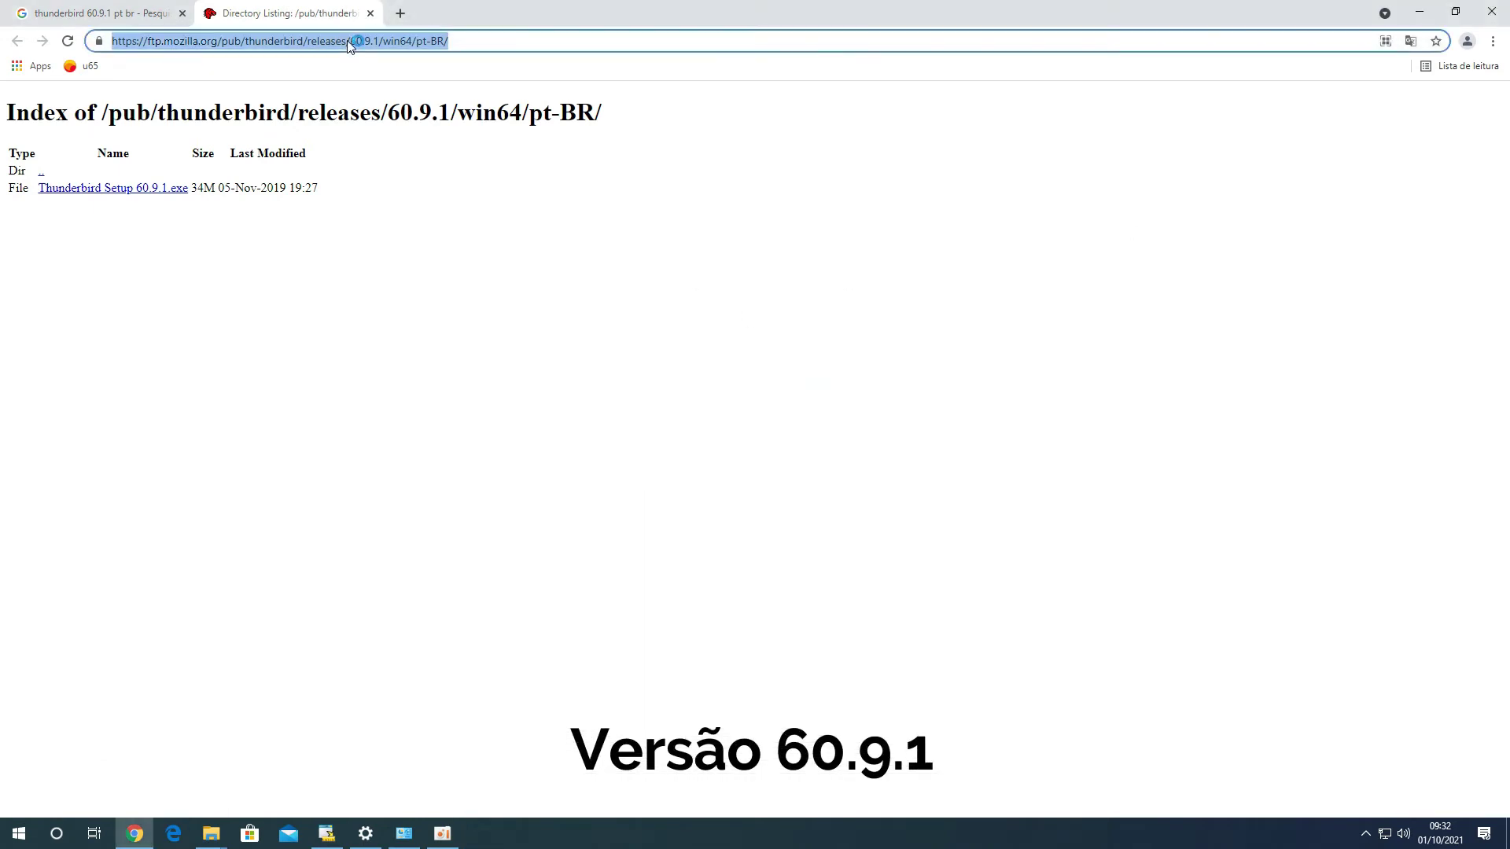
pyautogui.click(349, 41)
pyautogui.moveTo(350, 41); pyautogui.dragTo(387, 43)
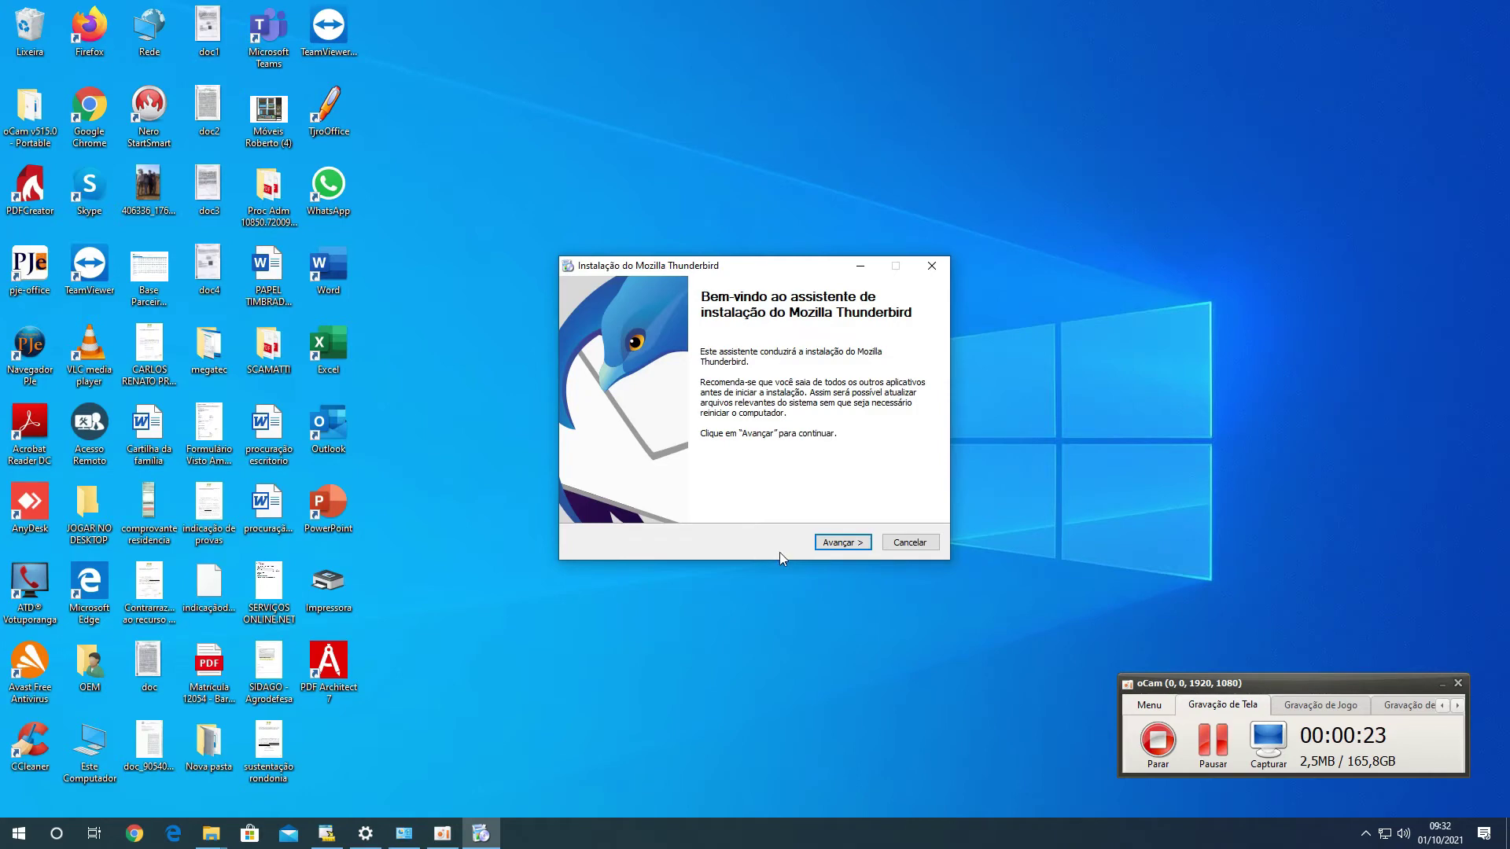
# Step: Install Thunderbird with the Padrão type as the default e-mail application, start it and cancel the existing e-mail account setup
pyautogui.click(859, 542)
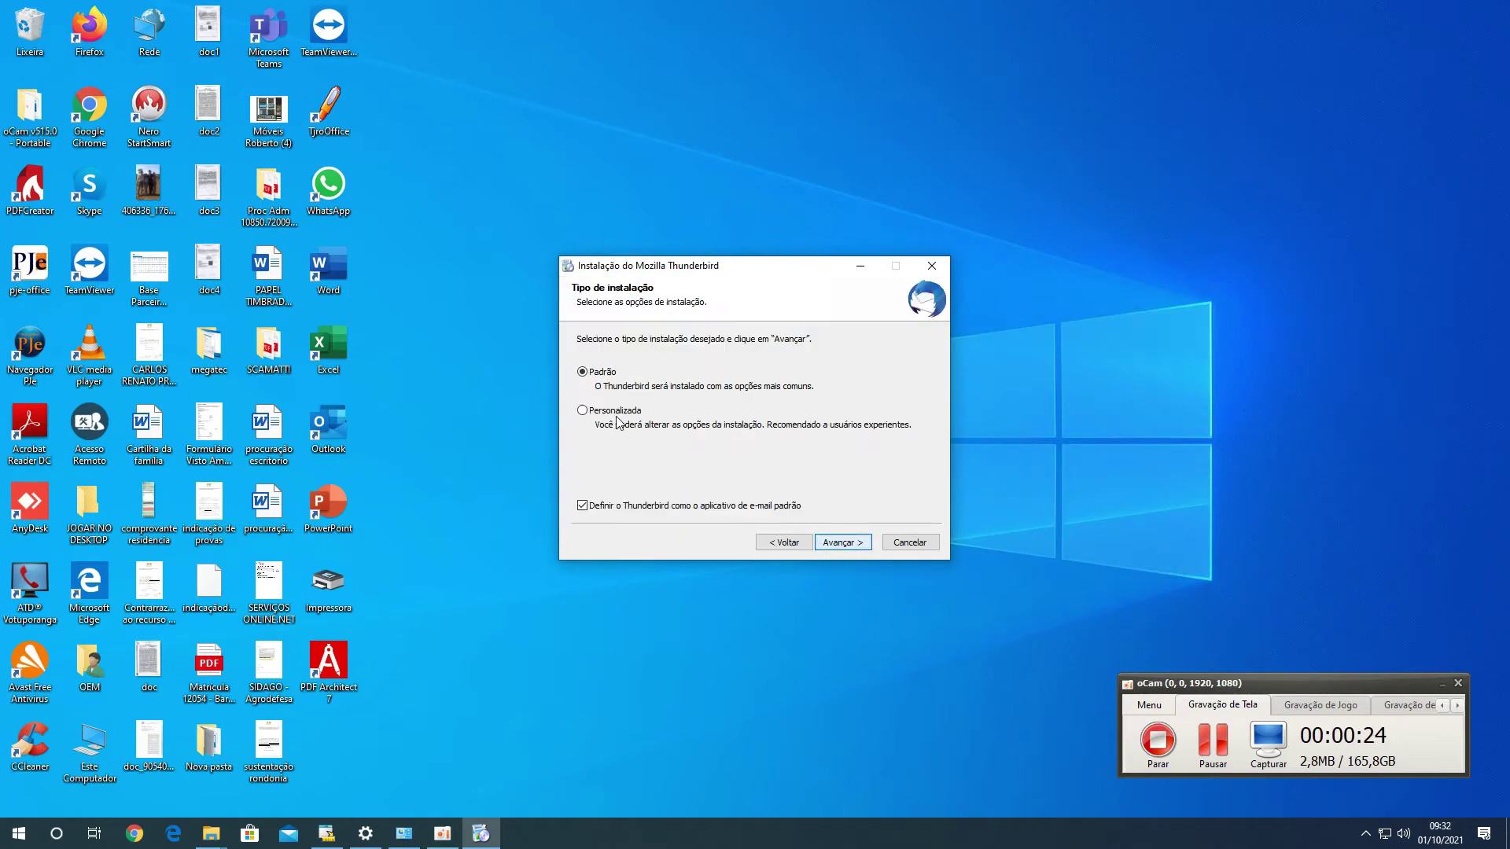
pyautogui.click(837, 549)
pyautogui.click(830, 541)
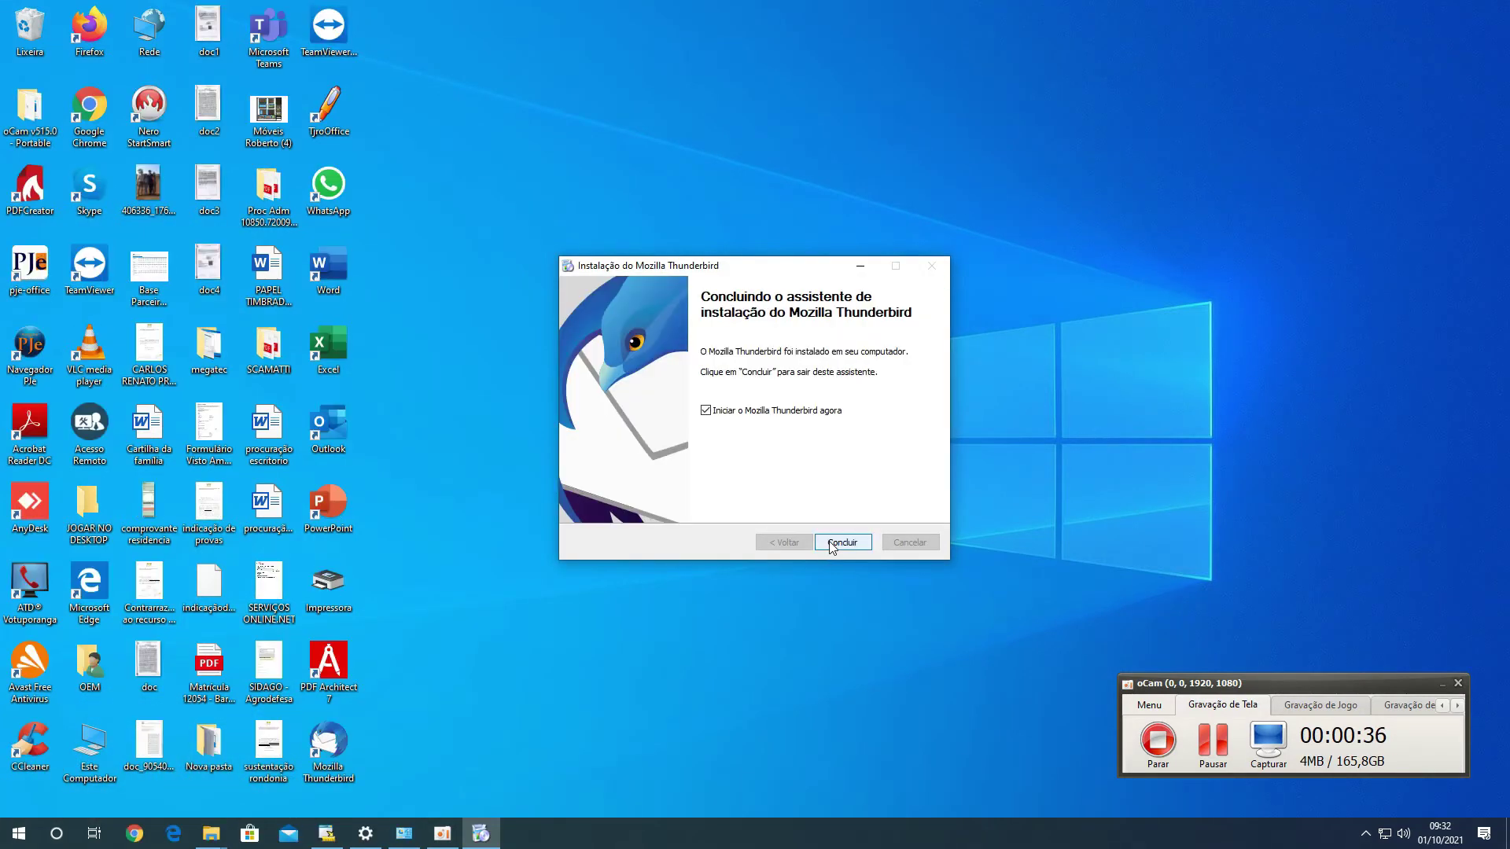
pyautogui.click(831, 544)
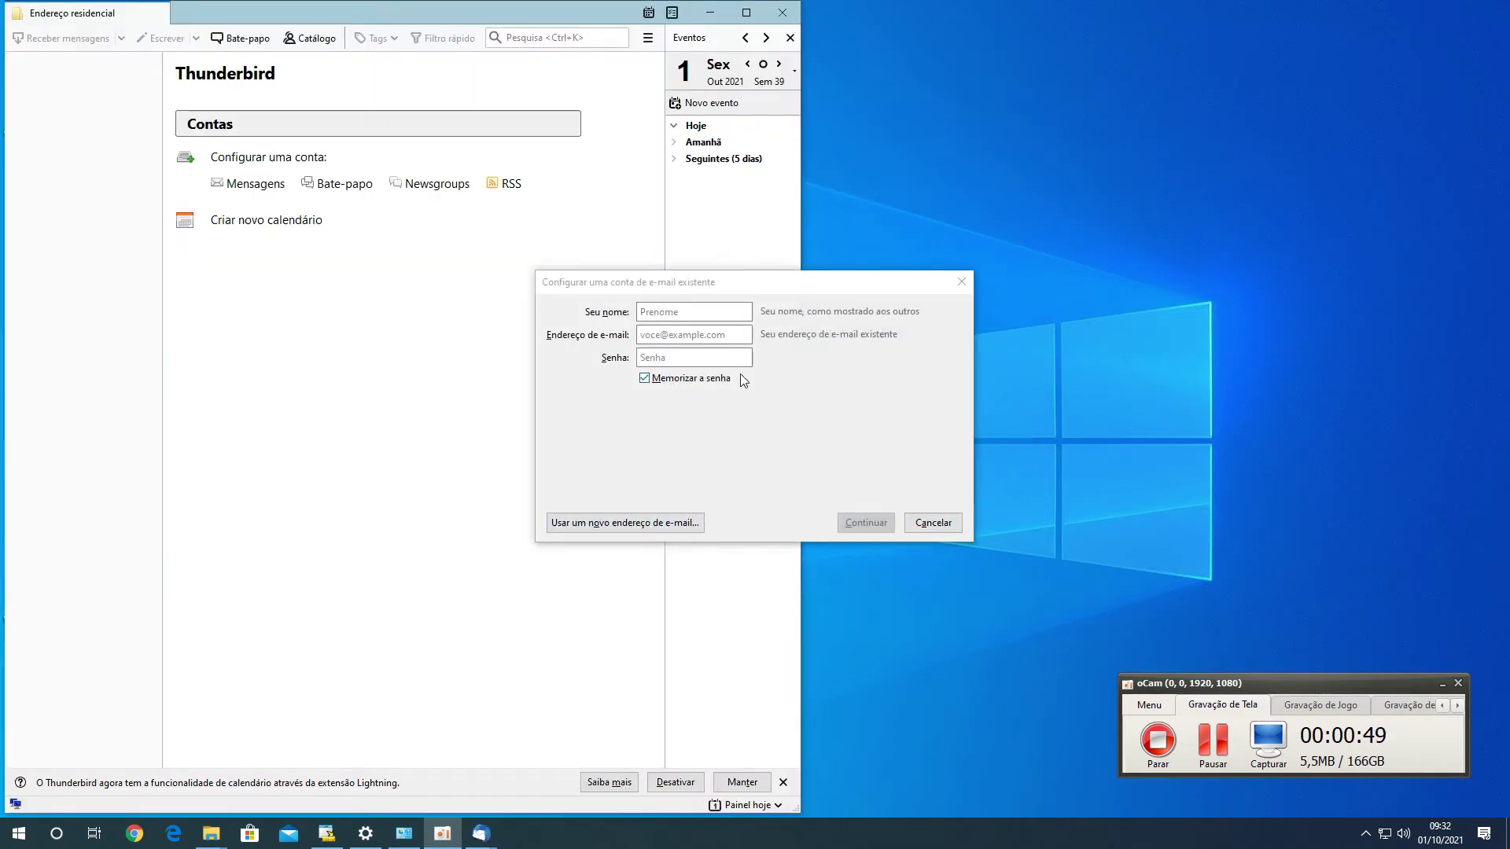
pyautogui.click(932, 522)
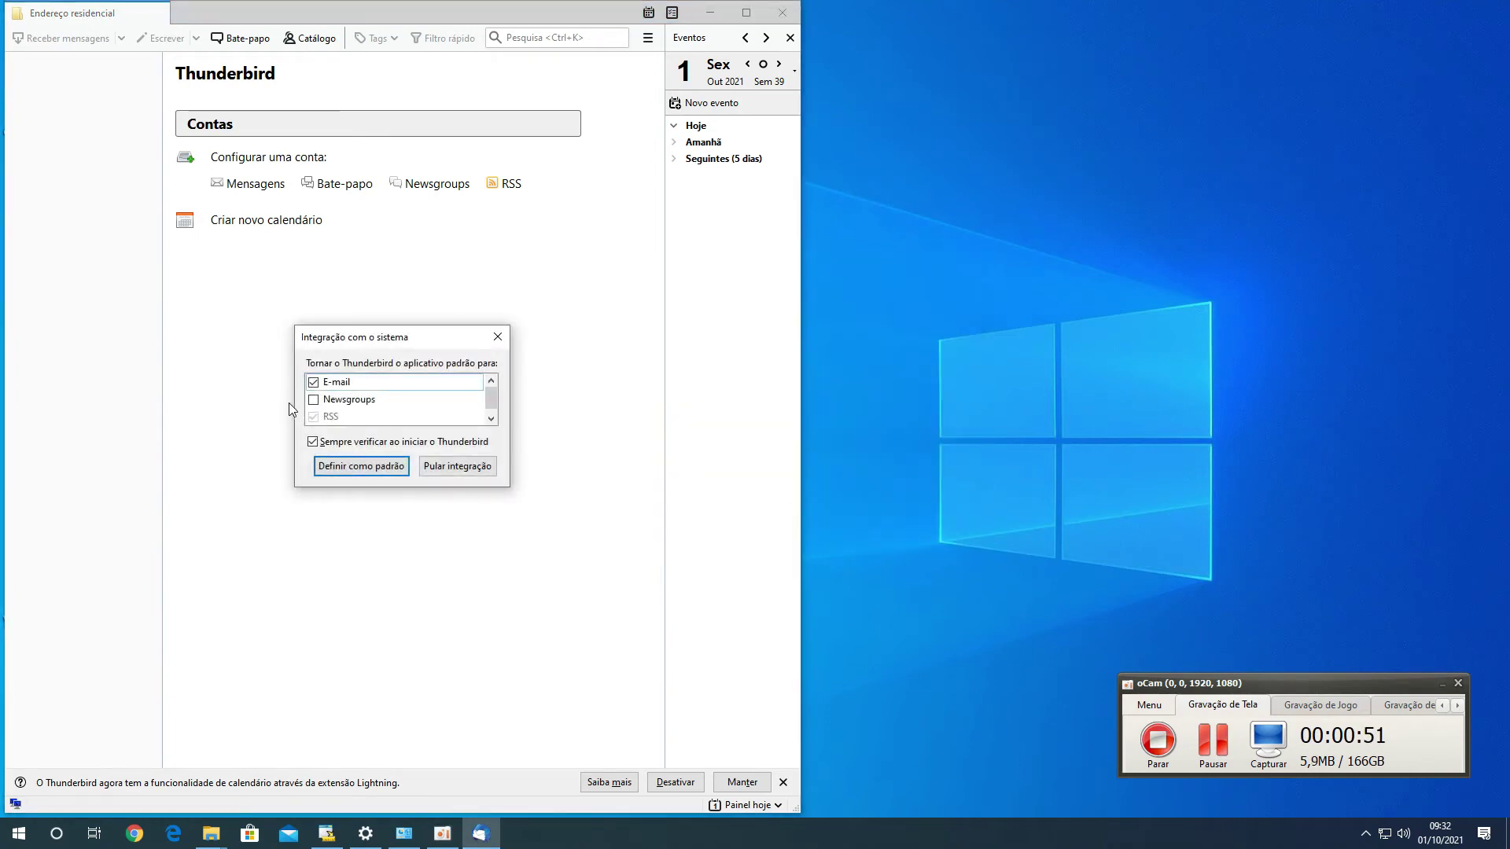
# Step: Skip the system integration prompt, maximize Thunderbird and close it
pyautogui.click(458, 466)
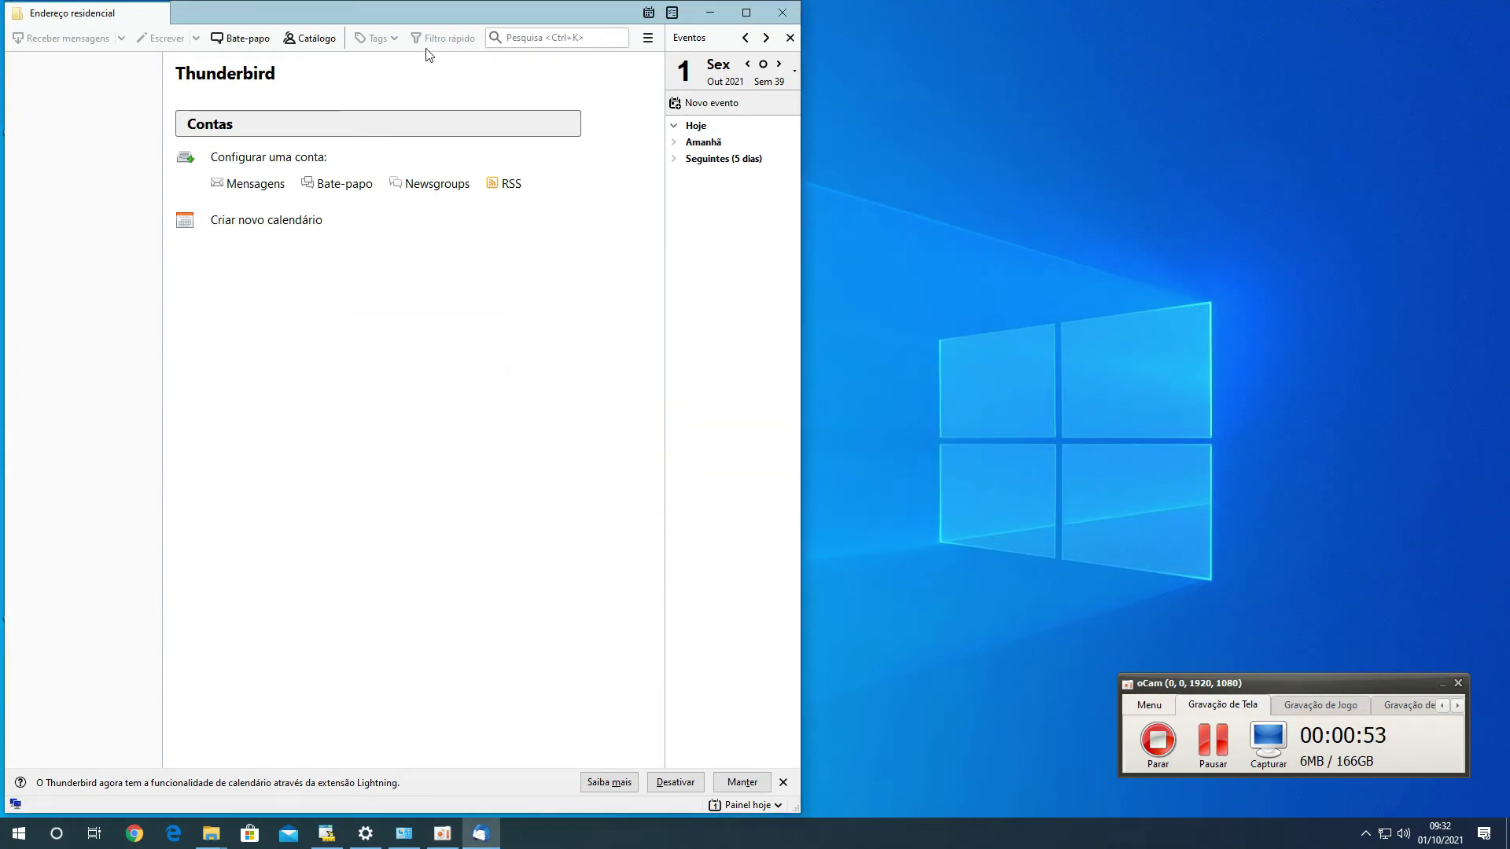
pyautogui.moveTo(429, 15); pyautogui.dragTo(782, 41)
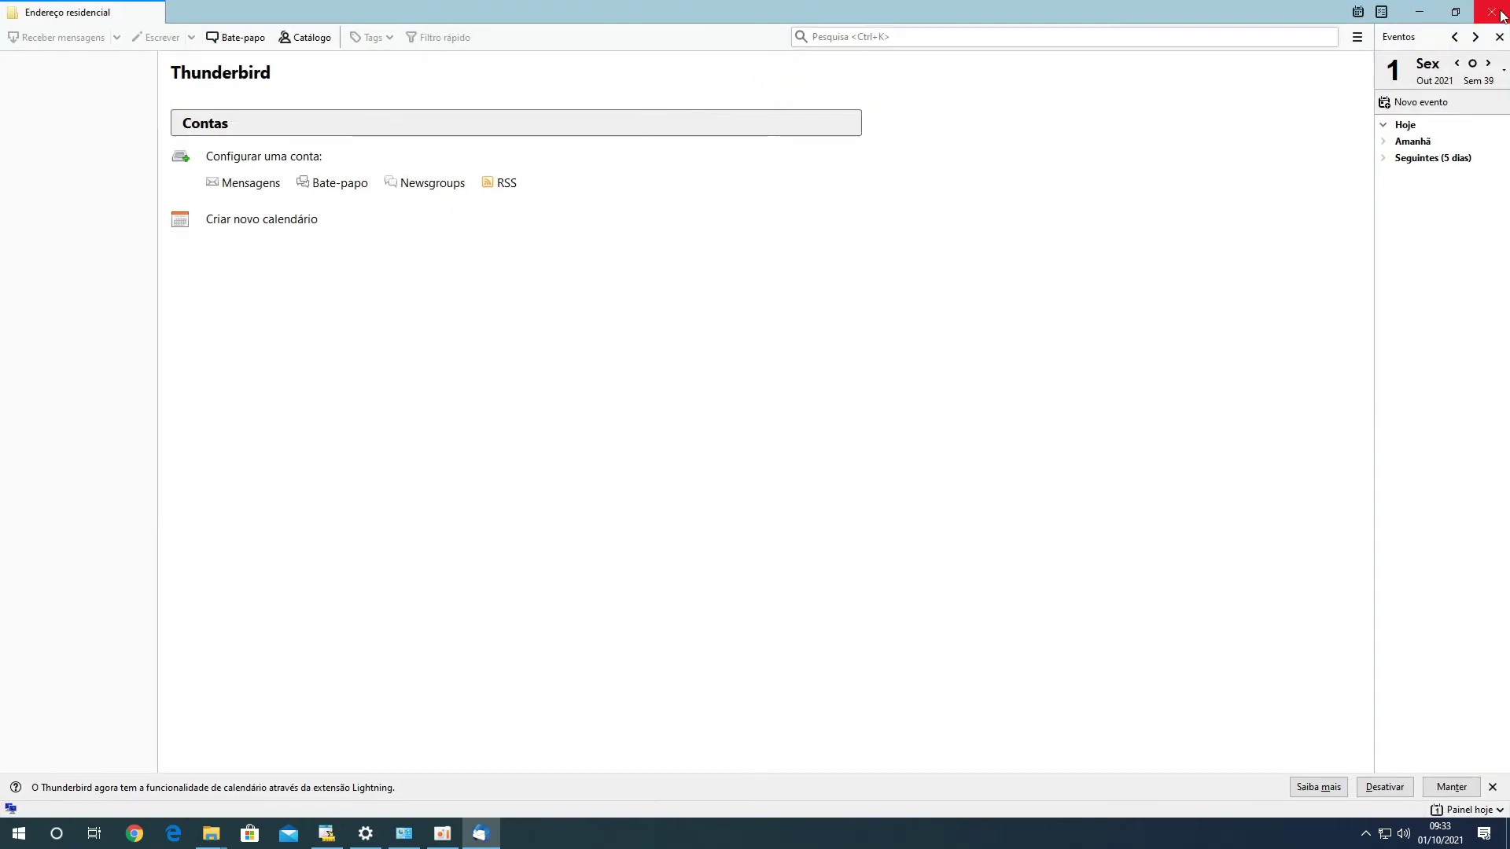
pyautogui.click(1491, 11)
# Step: Move the "Backup Thuderbird" folder to an empty area of the desktop and look through its contents, closing it when done
pyautogui.rightClick(508, 102)
pyautogui.click(411, 91)
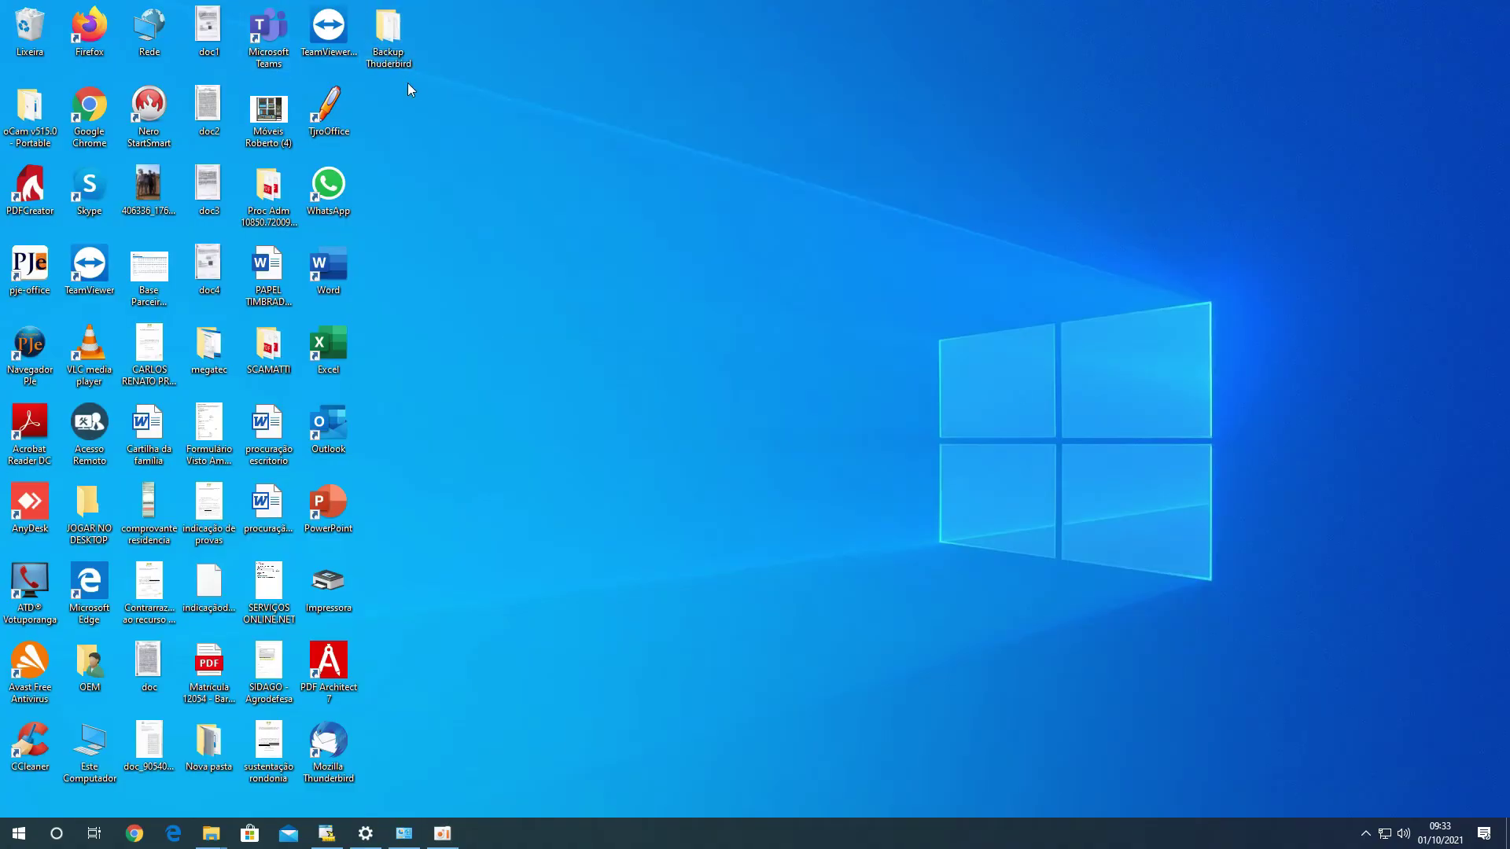
pyautogui.moveTo(393, 32); pyautogui.dragTo(1057, 146)
pyautogui.doubleClick(1067, 132)
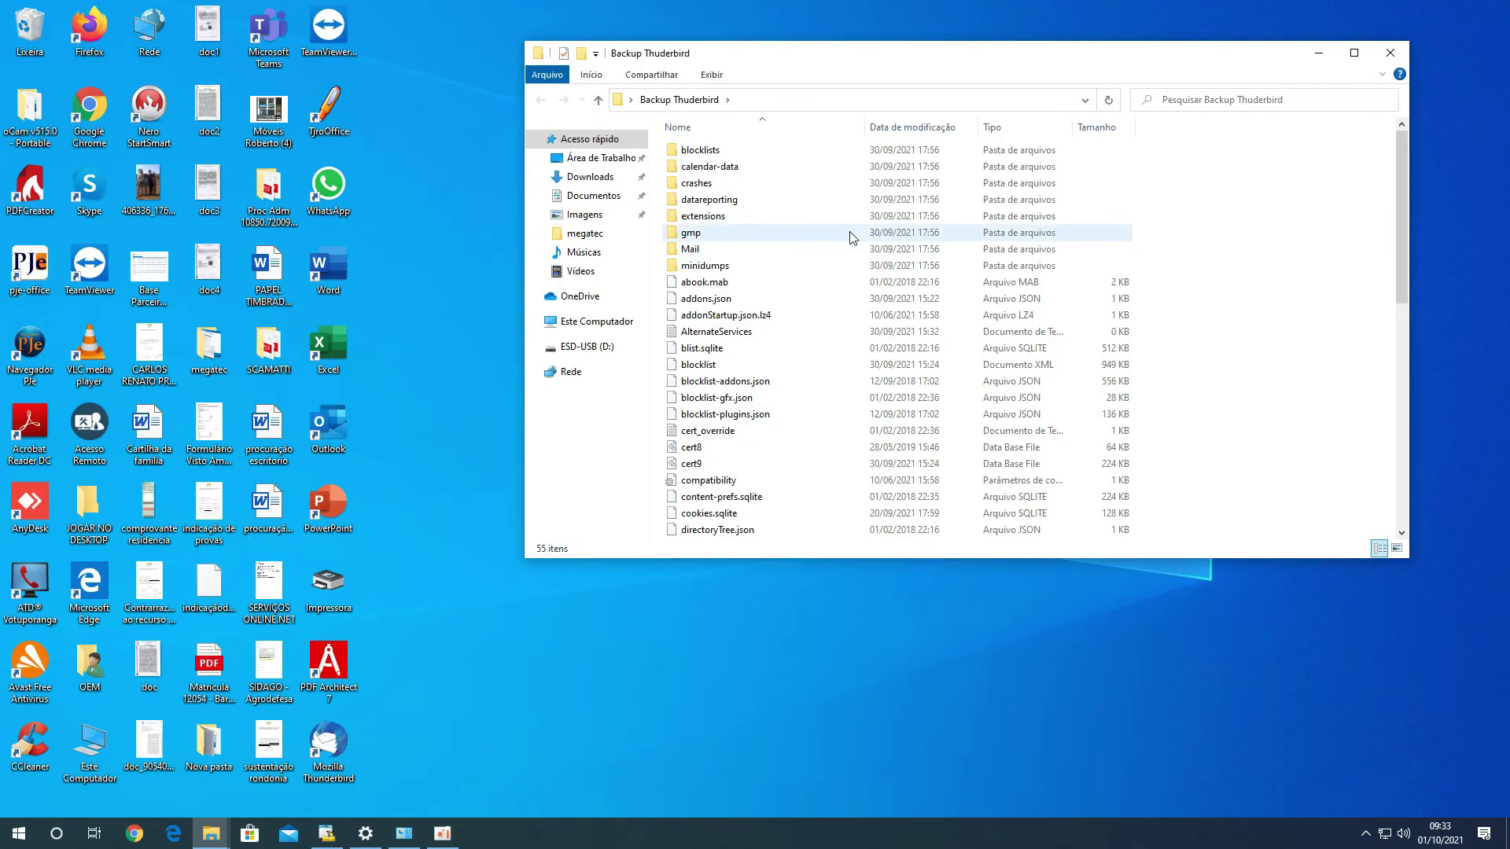
pyautogui.scroll(-10, 850, 245)
pyautogui.scroll(10, 850, 245)
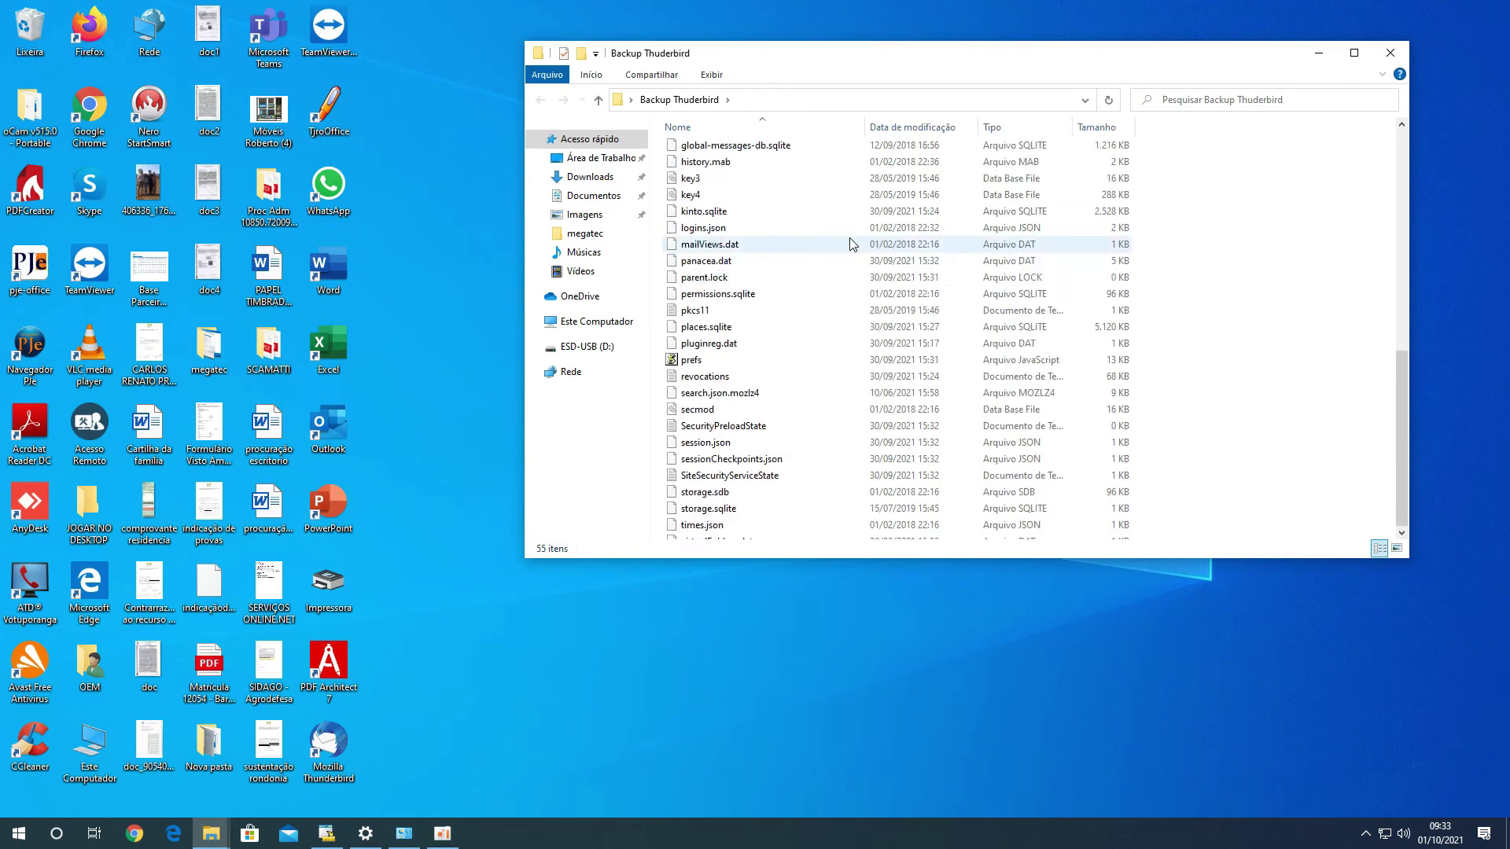
pyautogui.click(1389, 58)
# Step: Open the %appdata% location through the Run dialog and browse to Thunderbird, Profiles, 0yd7x1nv.default
pyautogui.press('super+r')
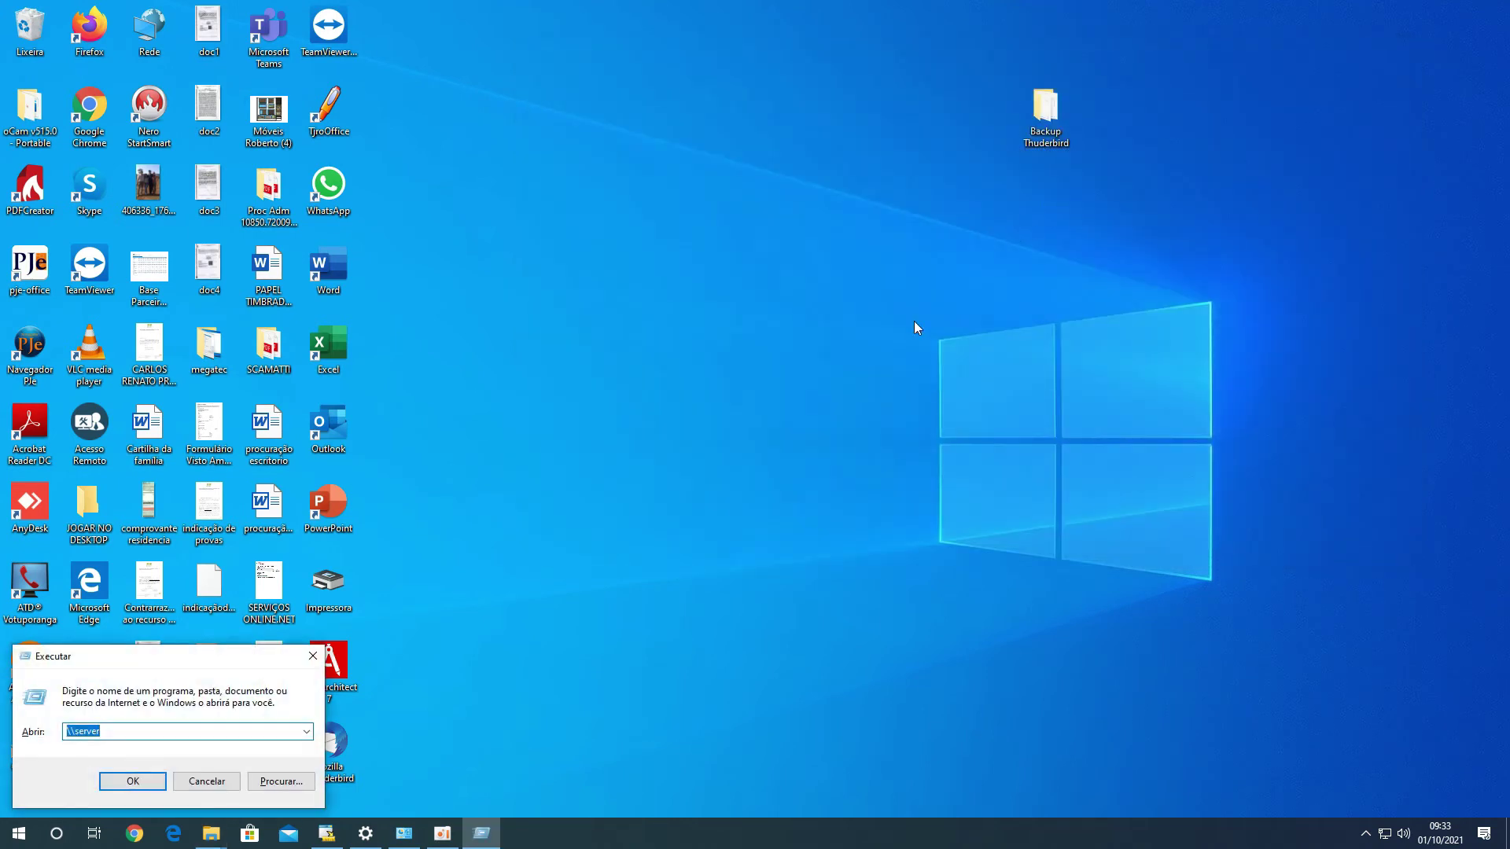
pyautogui.write('%appdata%')
pyautogui.press('Return')
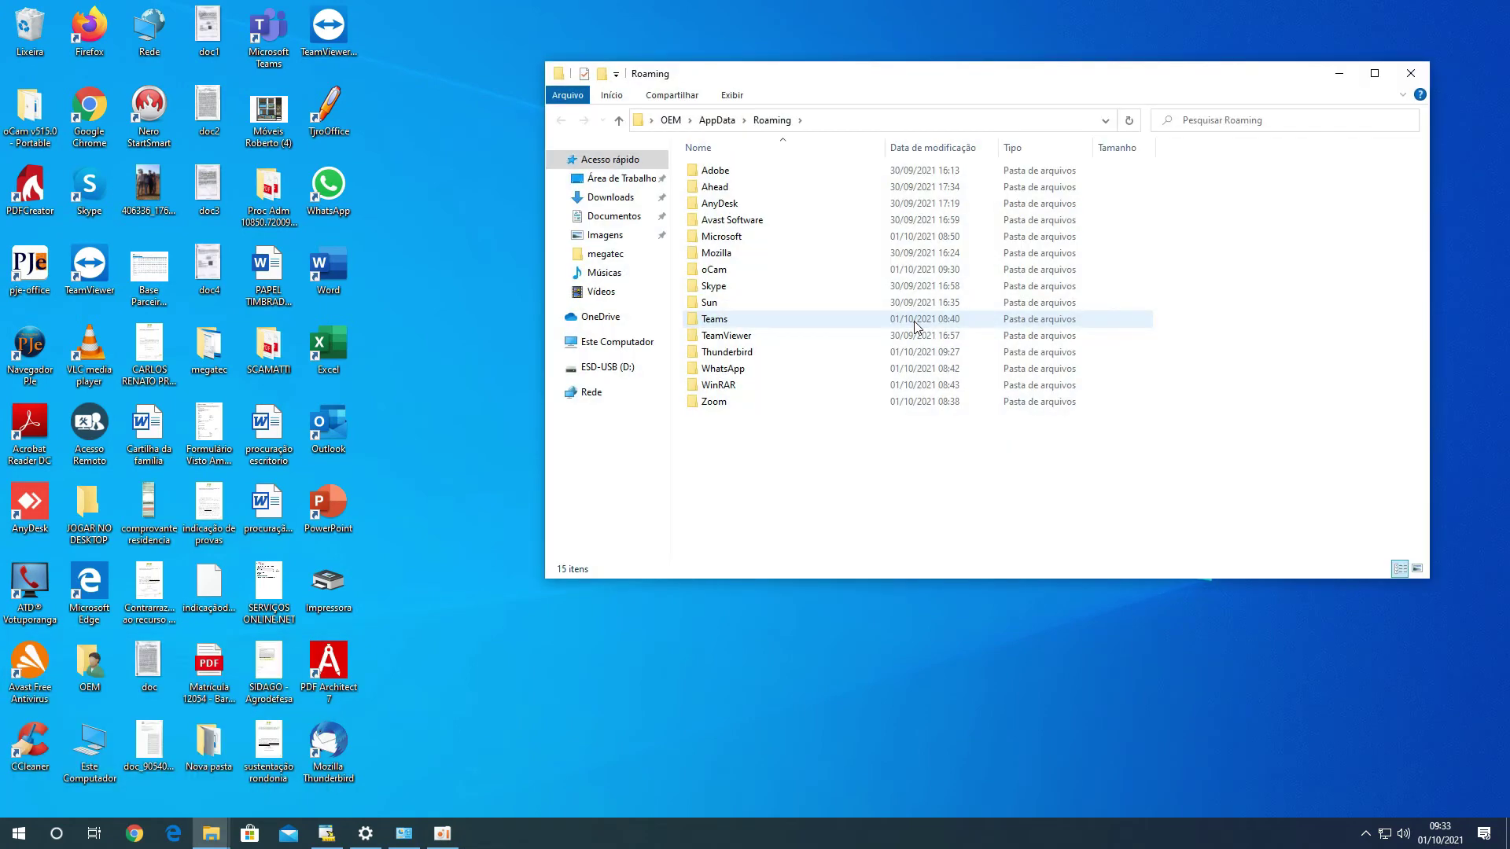
pyautogui.doubleClick(904, 358)
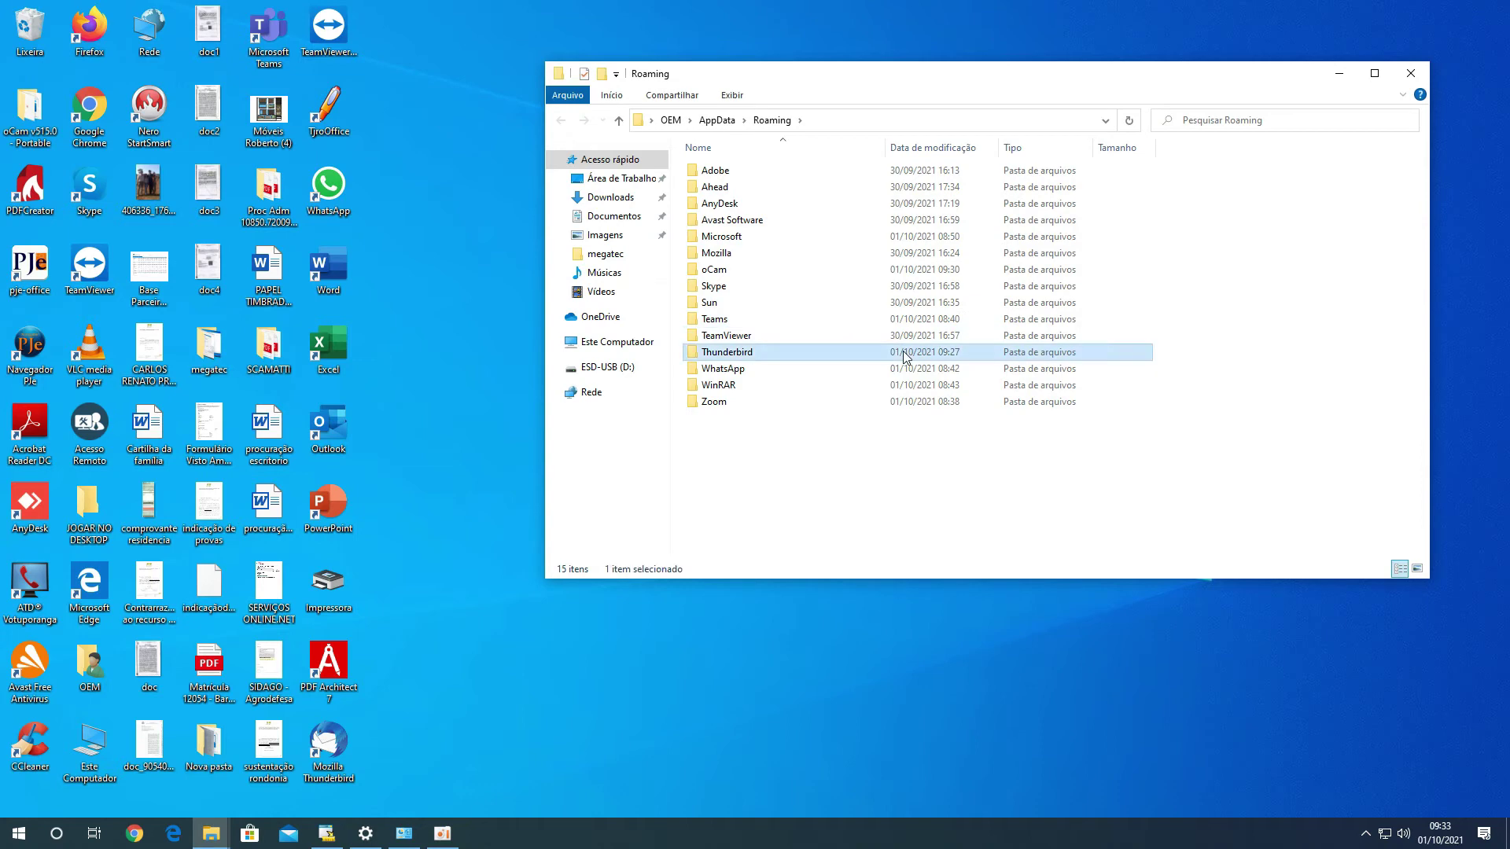
pyautogui.doubleClick(761, 205)
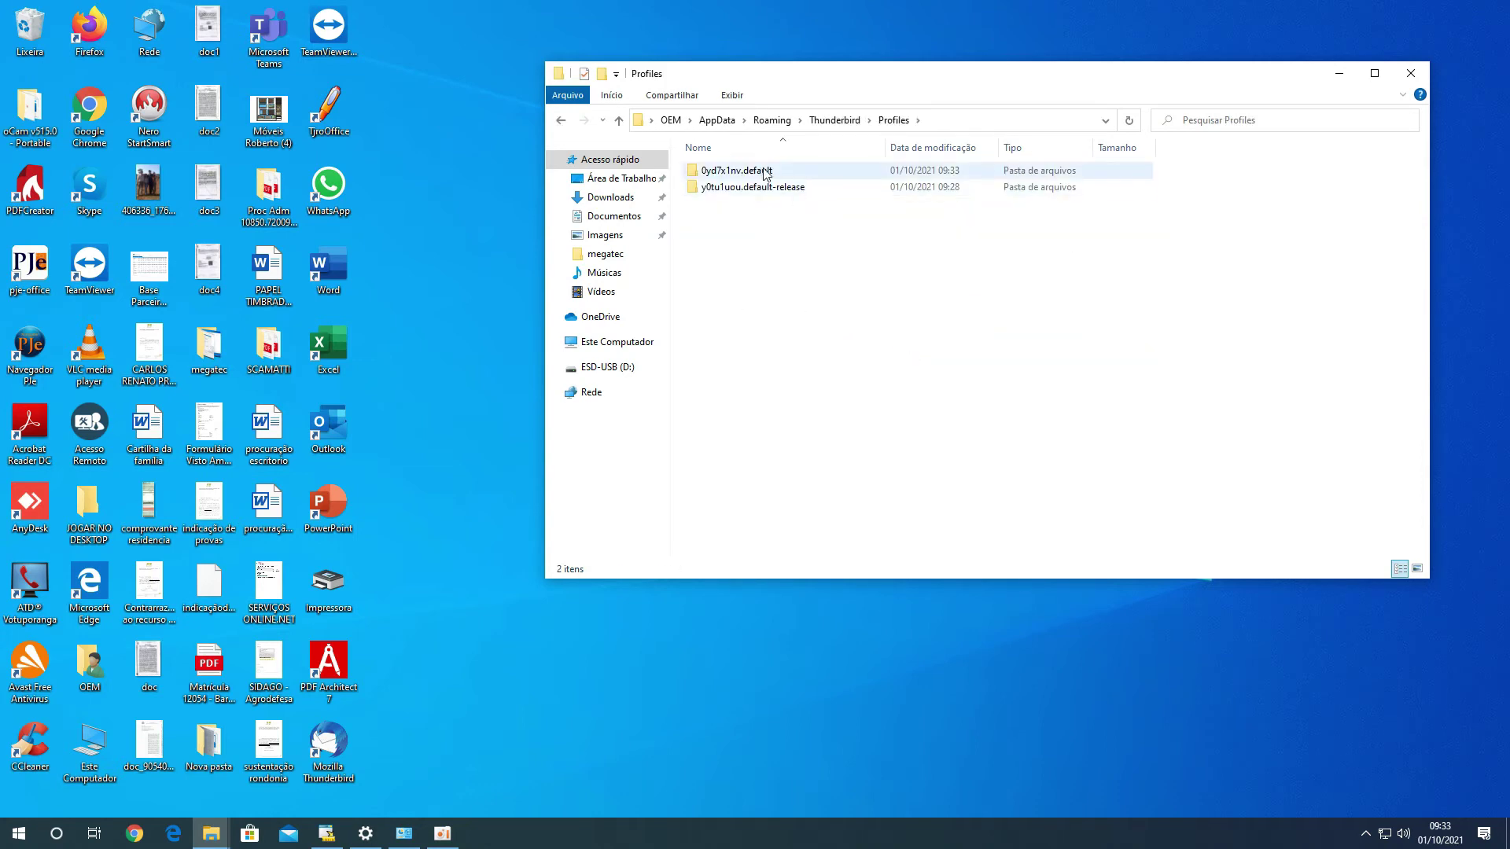
pyautogui.doubleClick(770, 173)
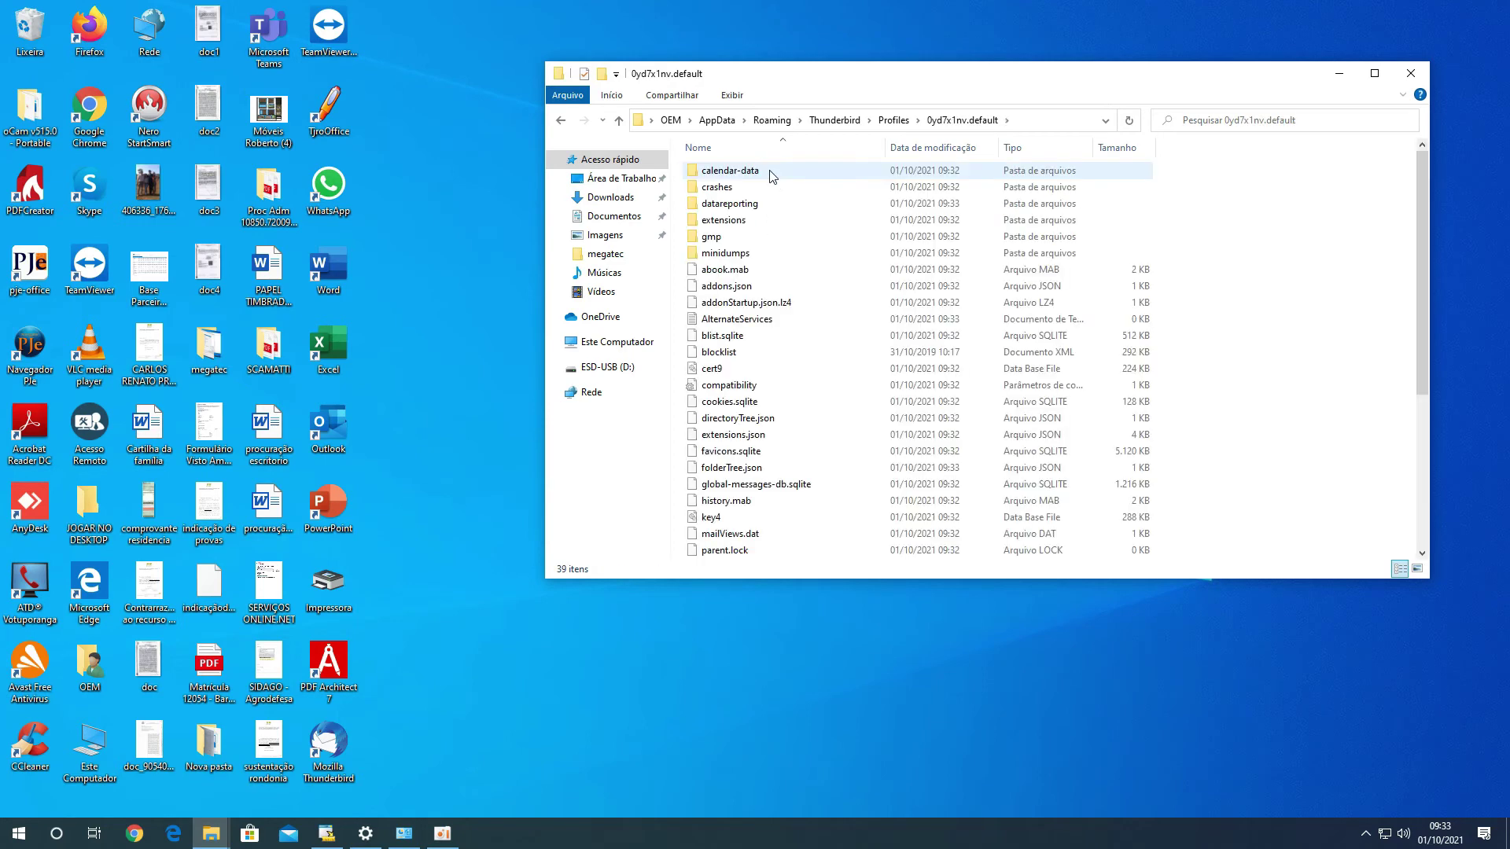
pyautogui.click(558, 121)
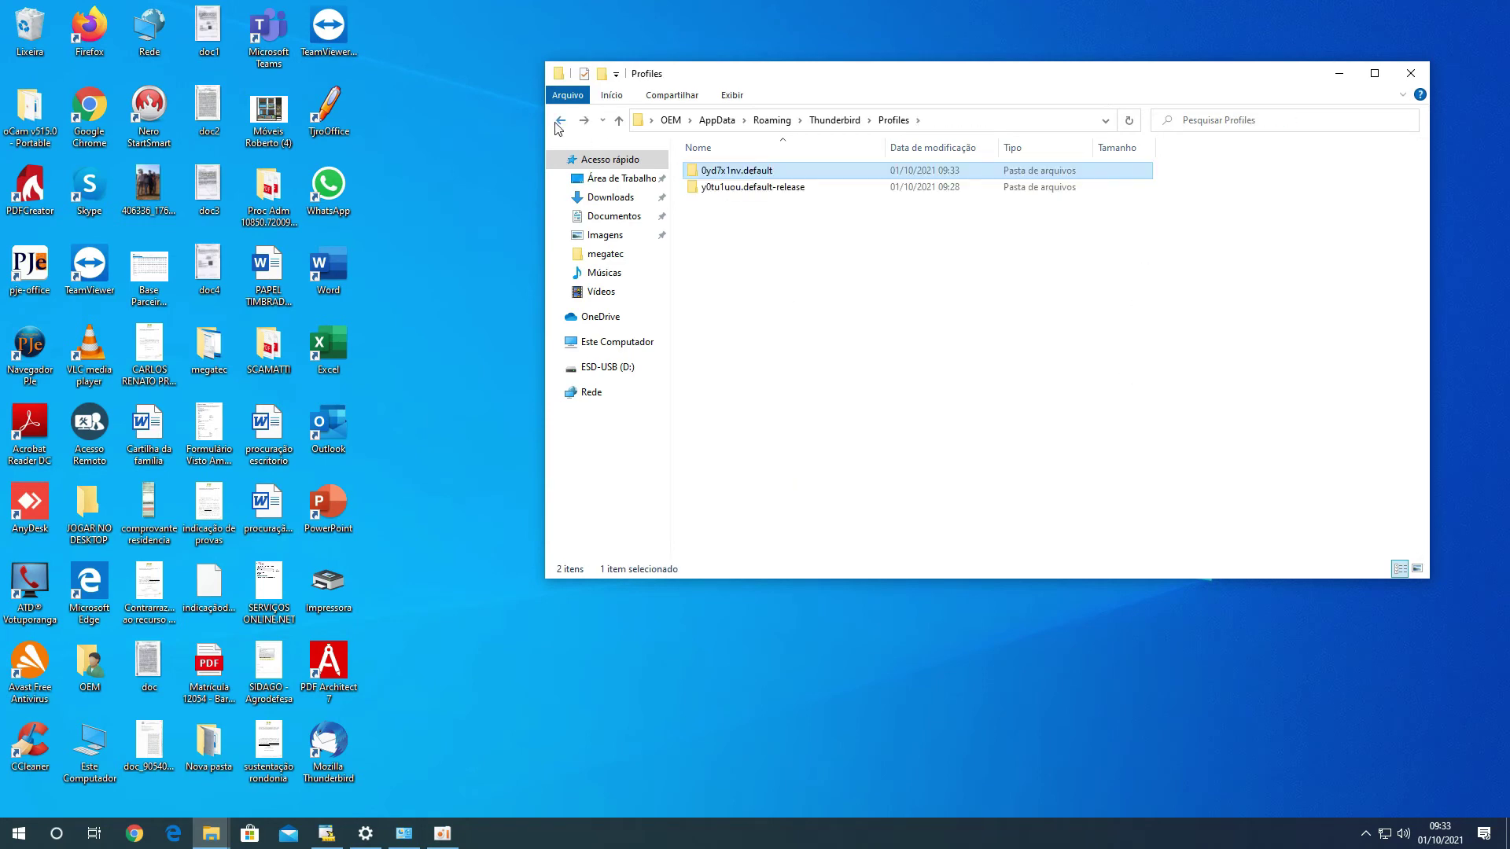
pyautogui.doubleClick(713, 172)
# Step: Permanently delete all files and folders inside the 0yd7x1nv.default profile folder
pyautogui.scroll(-5, 796, 417)
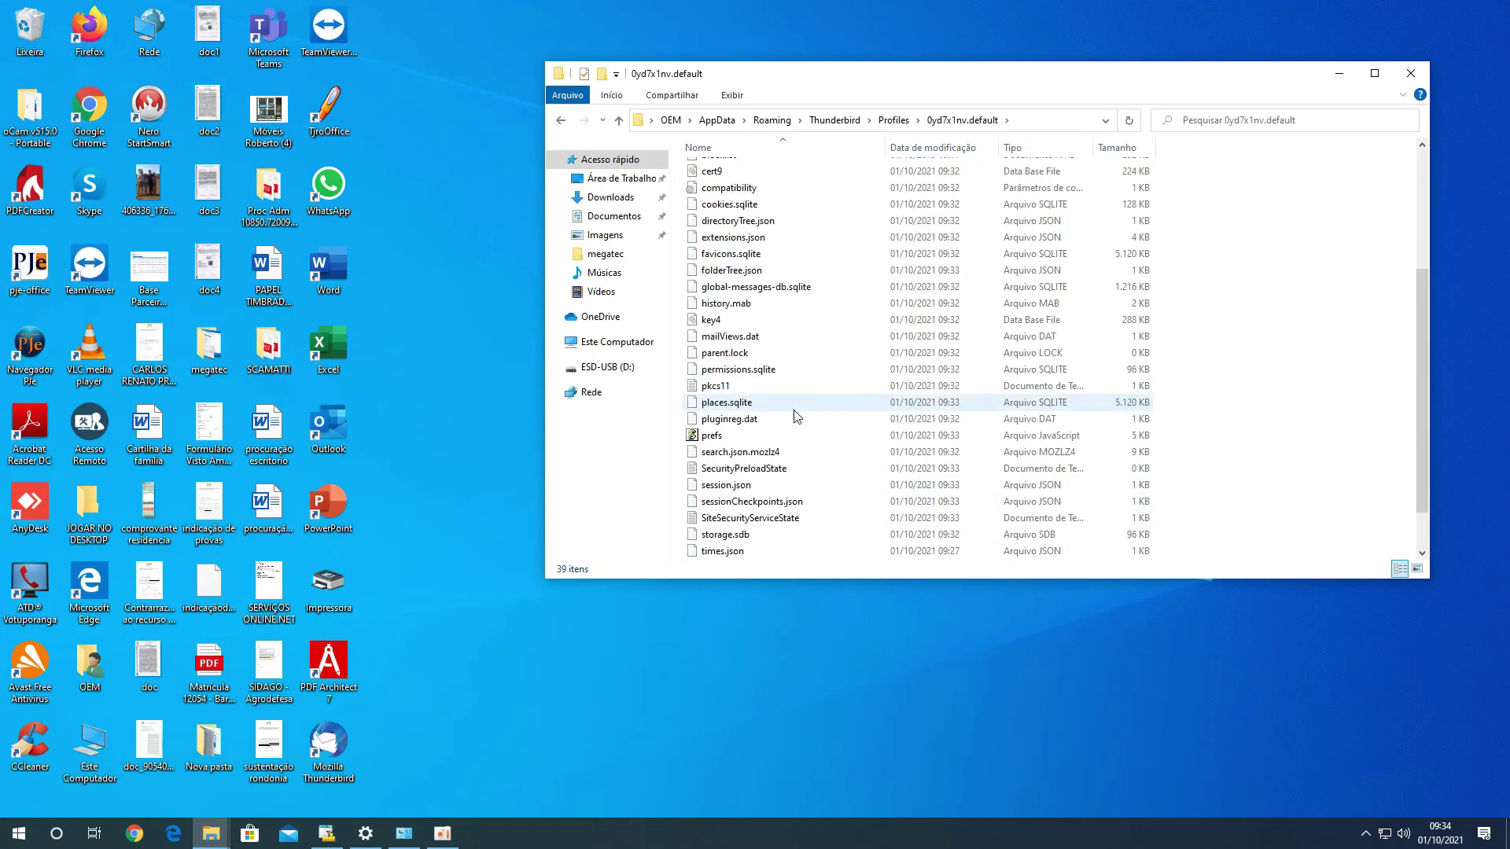
pyautogui.scroll(-1, 796, 416)
pyautogui.click(839, 385)
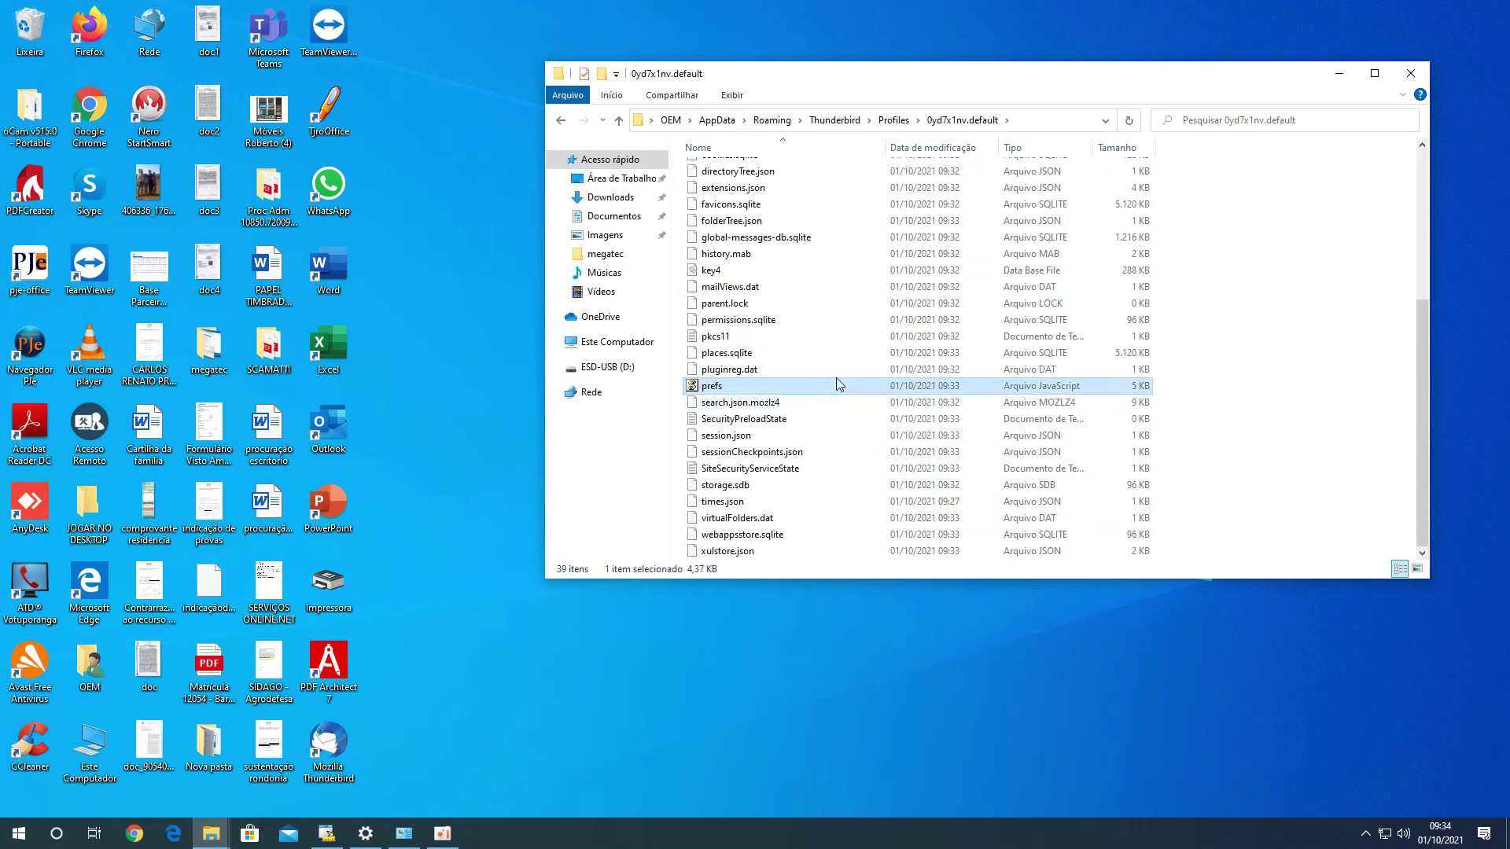
pyautogui.hotkey('ctrl', 'a')
pyautogui.hotkey('shift', 'Delete')
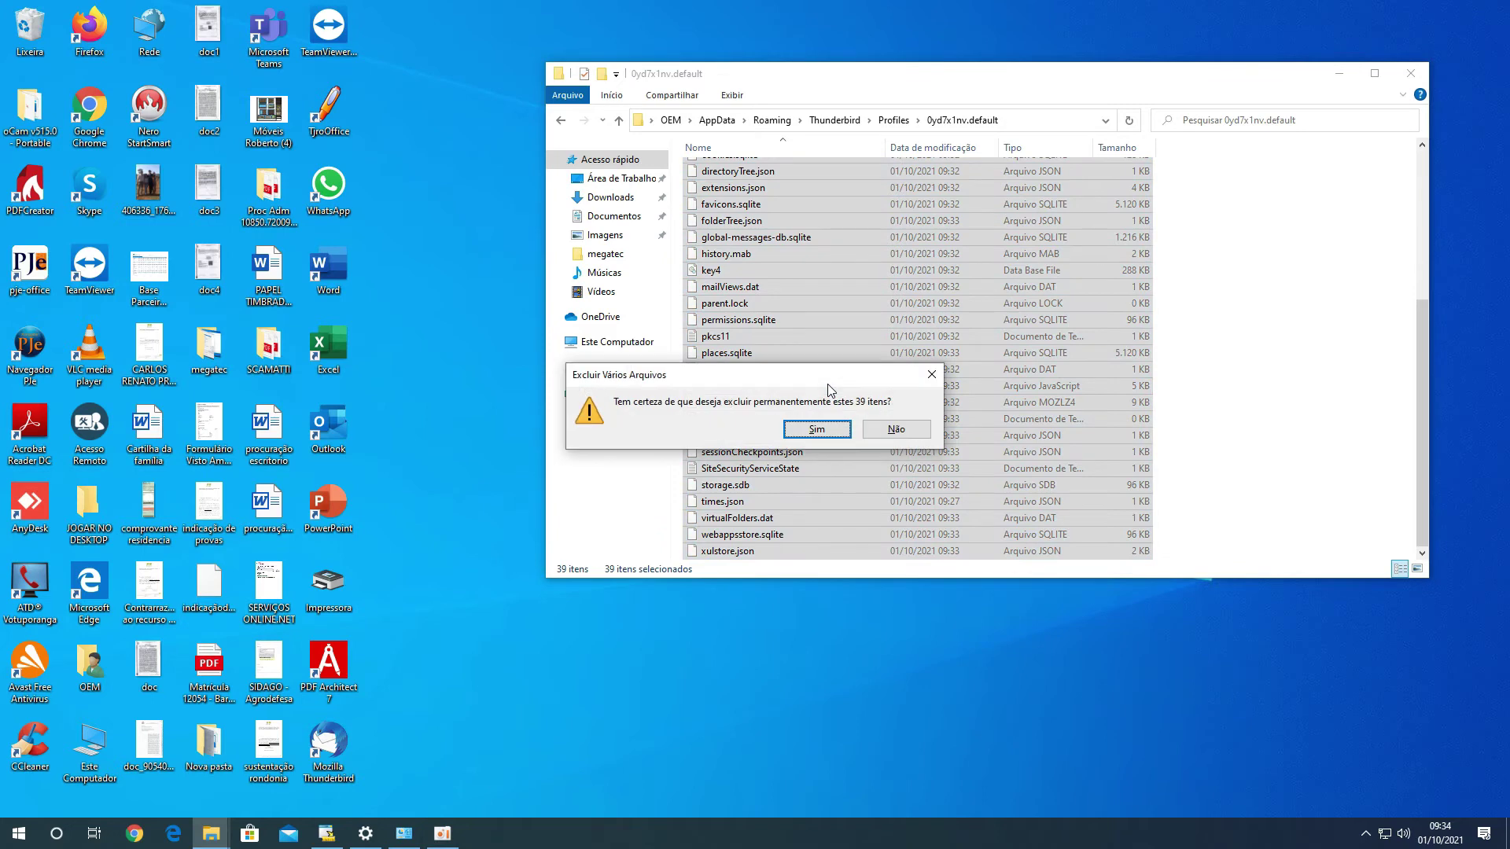
pyautogui.press('Return')
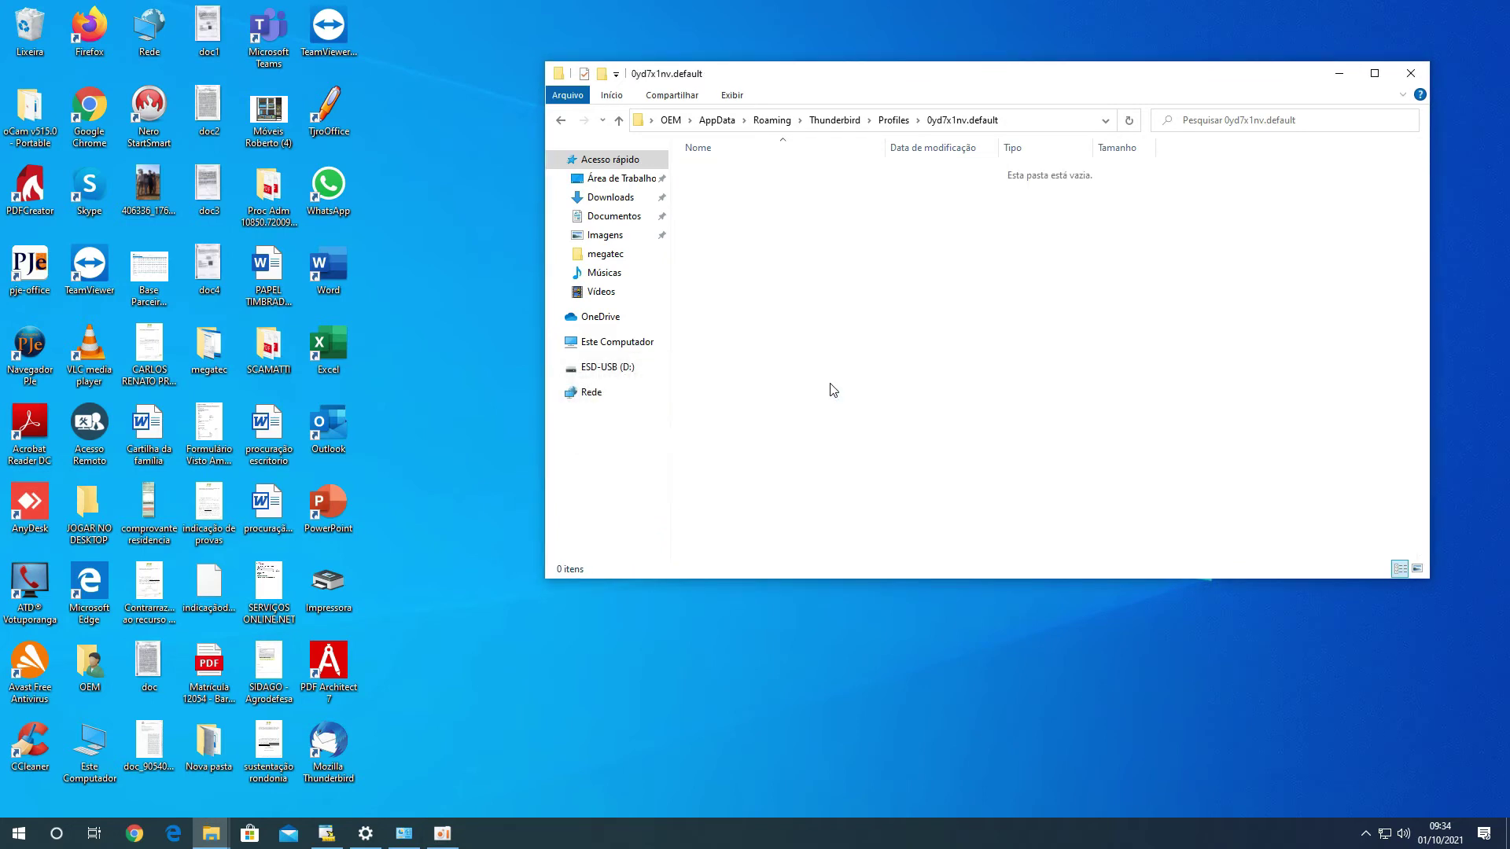
# Step: Copy everything from the "Backup Thuderbird" folder into the emptied 0yd7x1nv.default profile folder
pyautogui.moveTo(834, 69); pyautogui.dragTo(739, 367)
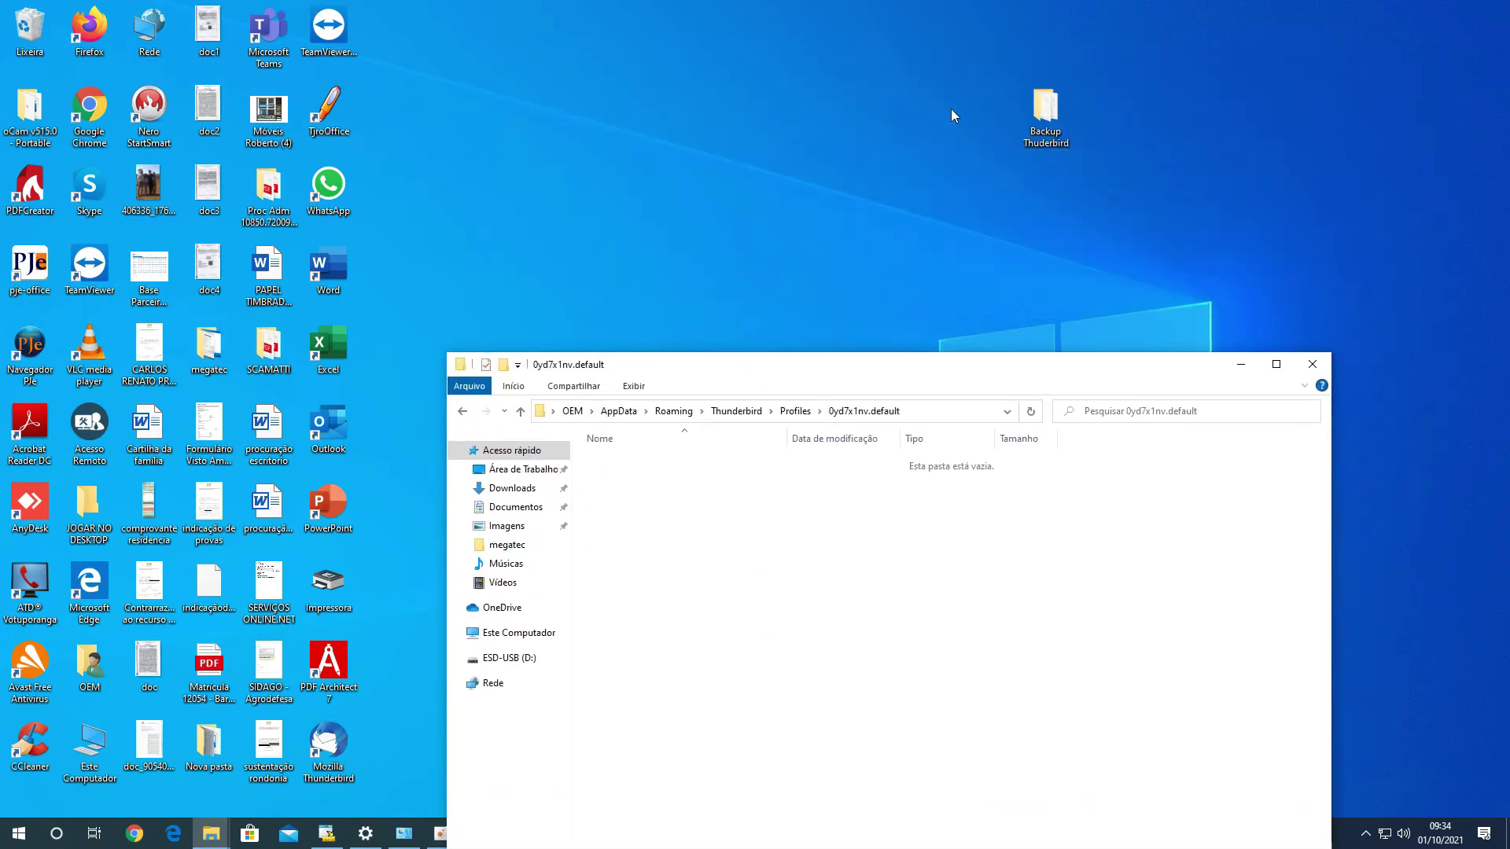
pyautogui.doubleClick(1058, 111)
pyautogui.hotkey('ctrl', 'a')
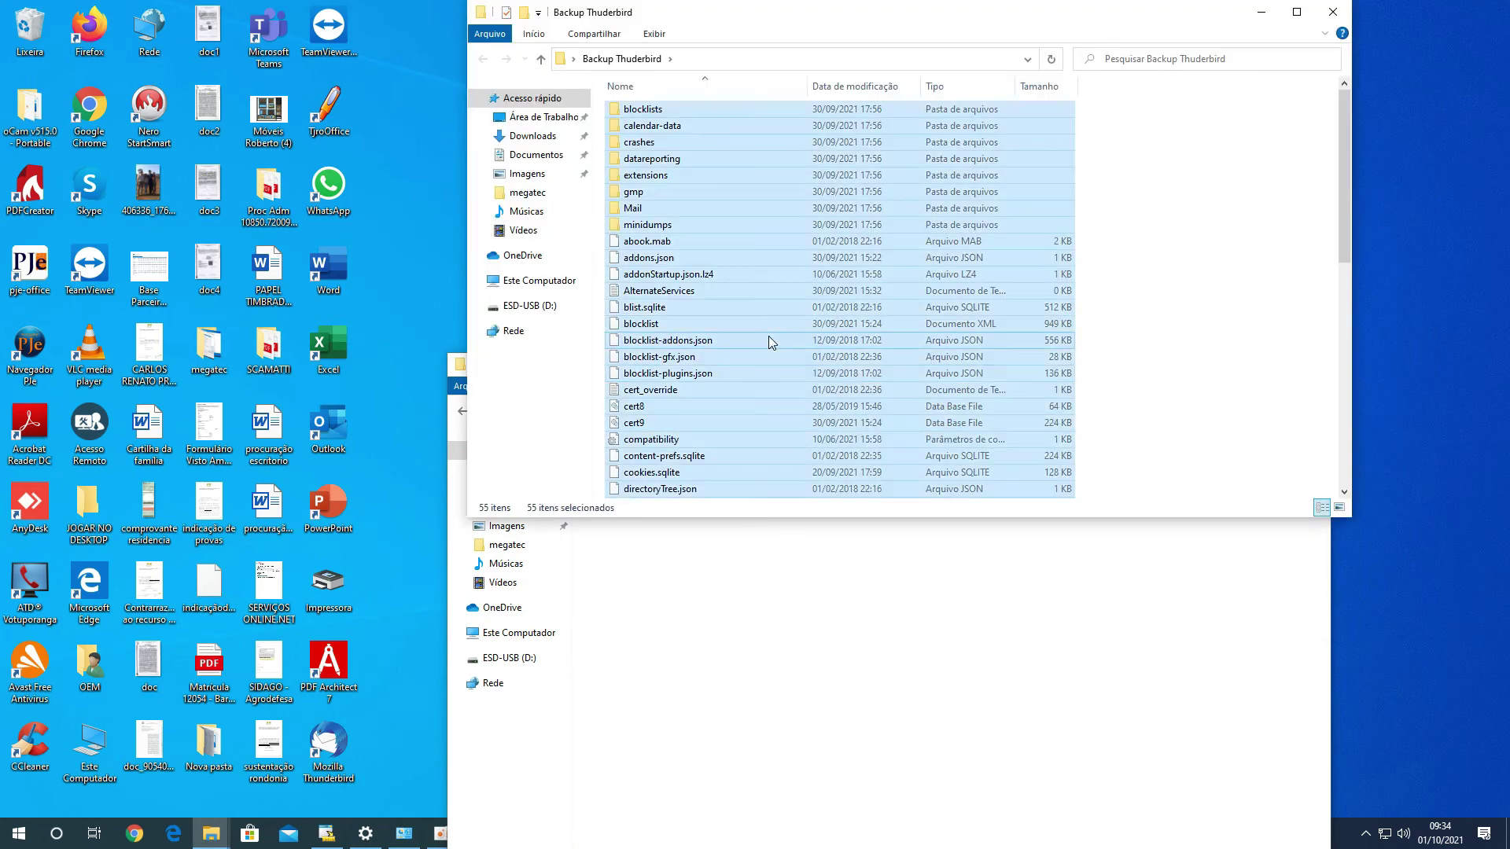
pyautogui.click(744, 587)
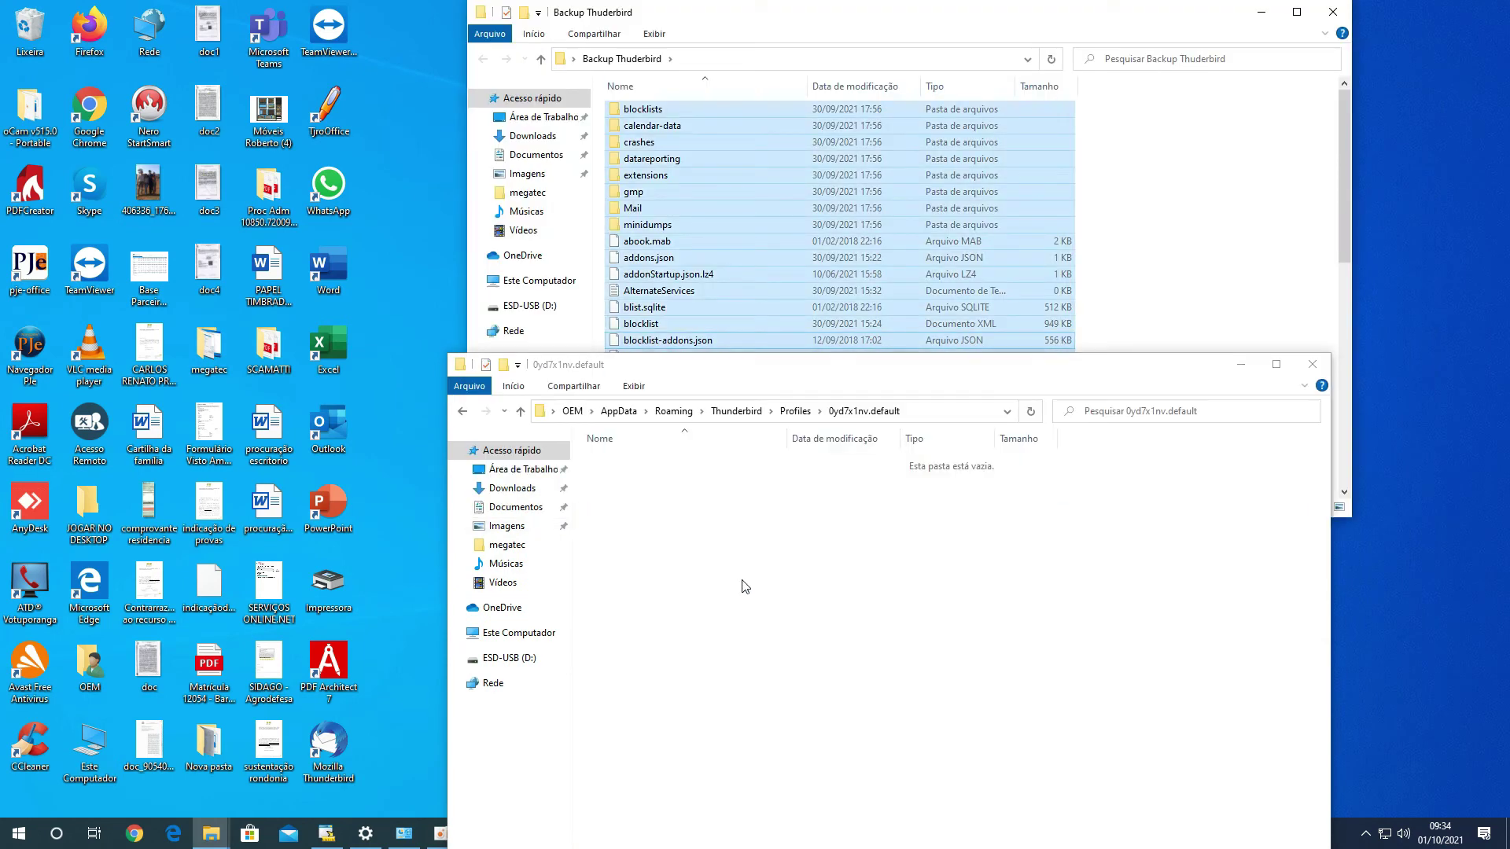
pyautogui.rightClick(716, 538)
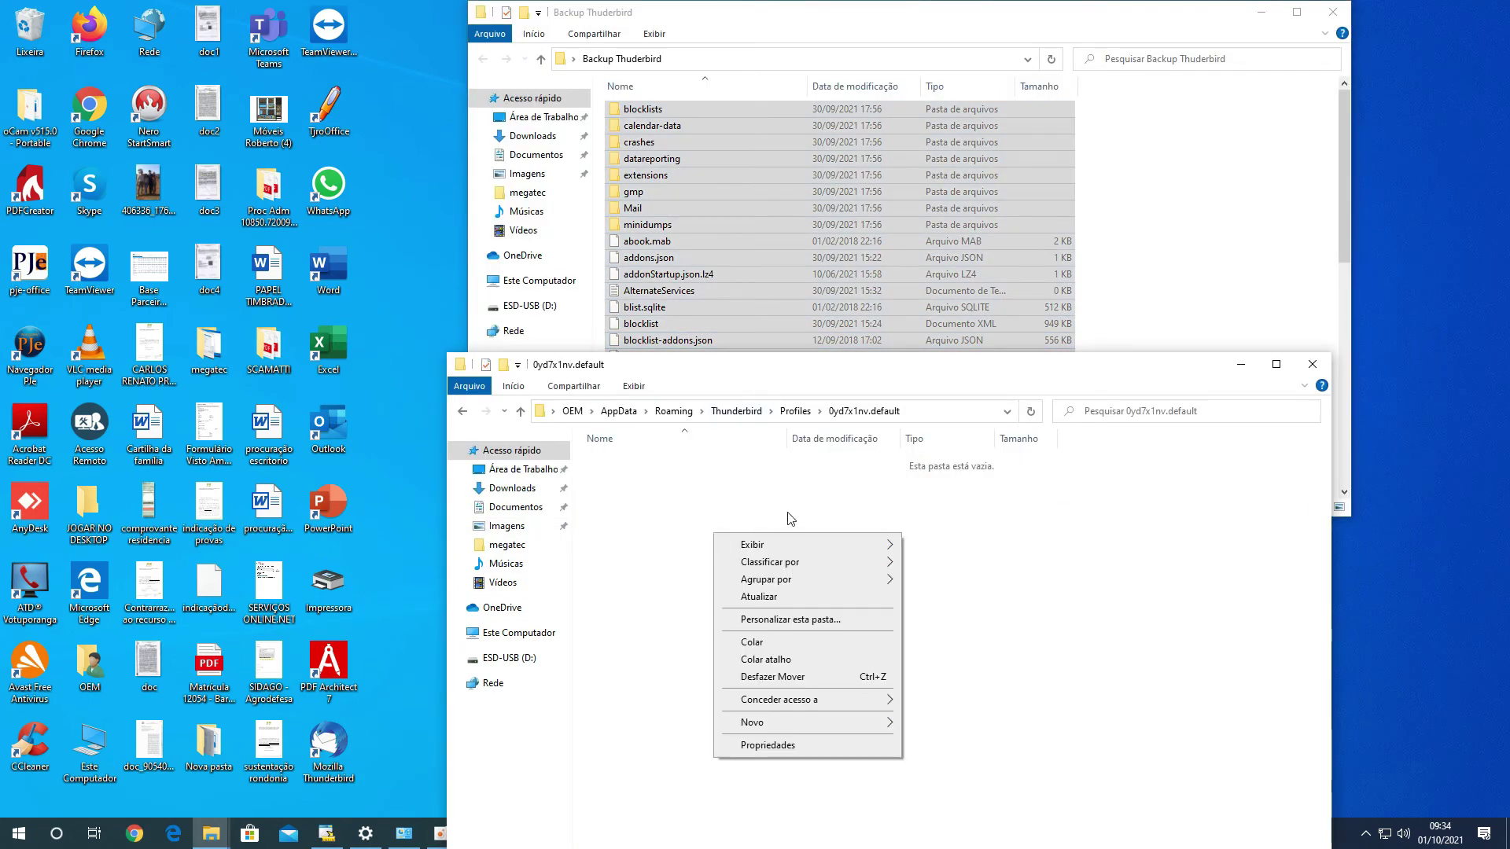
pyautogui.click(792, 642)
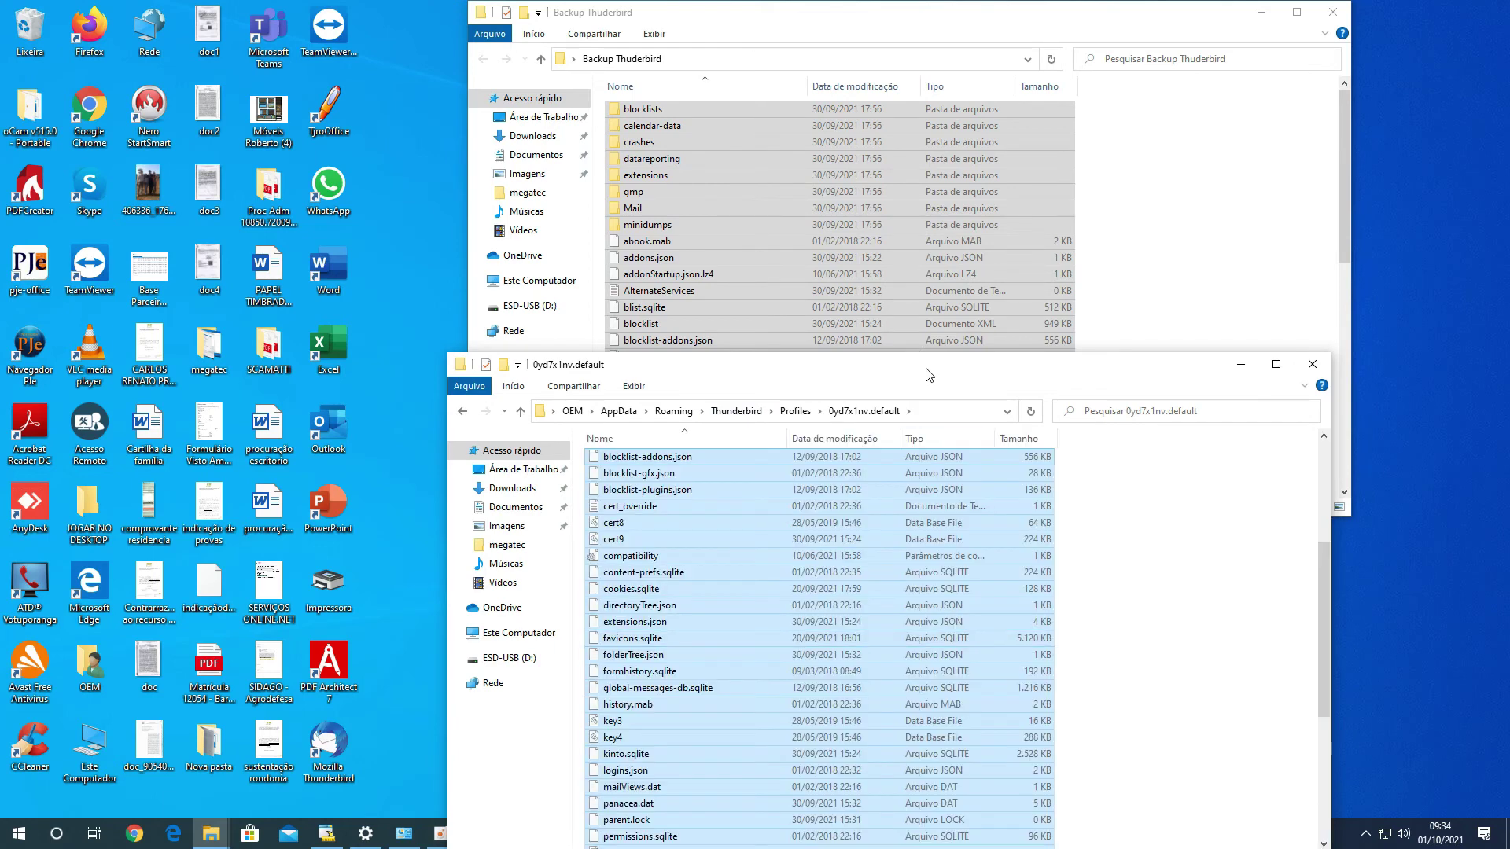
# Step: Minimize both folder windows, start Mozilla Thunderbird from the desktop and skip the system integration
pyautogui.click(1241, 364)
pyautogui.click(1261, 15)
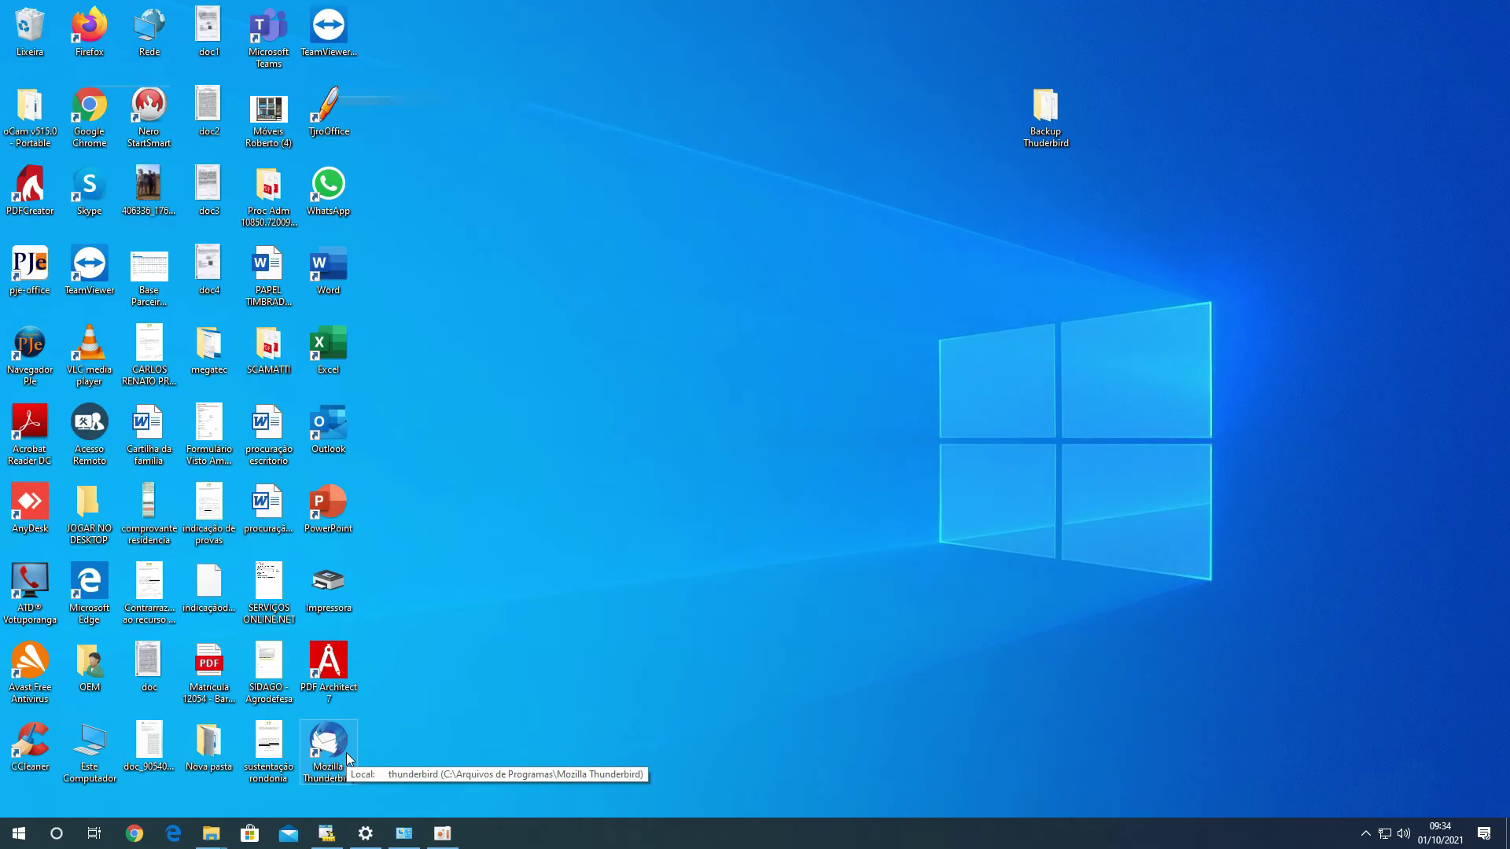
pyautogui.doubleClick(328, 743)
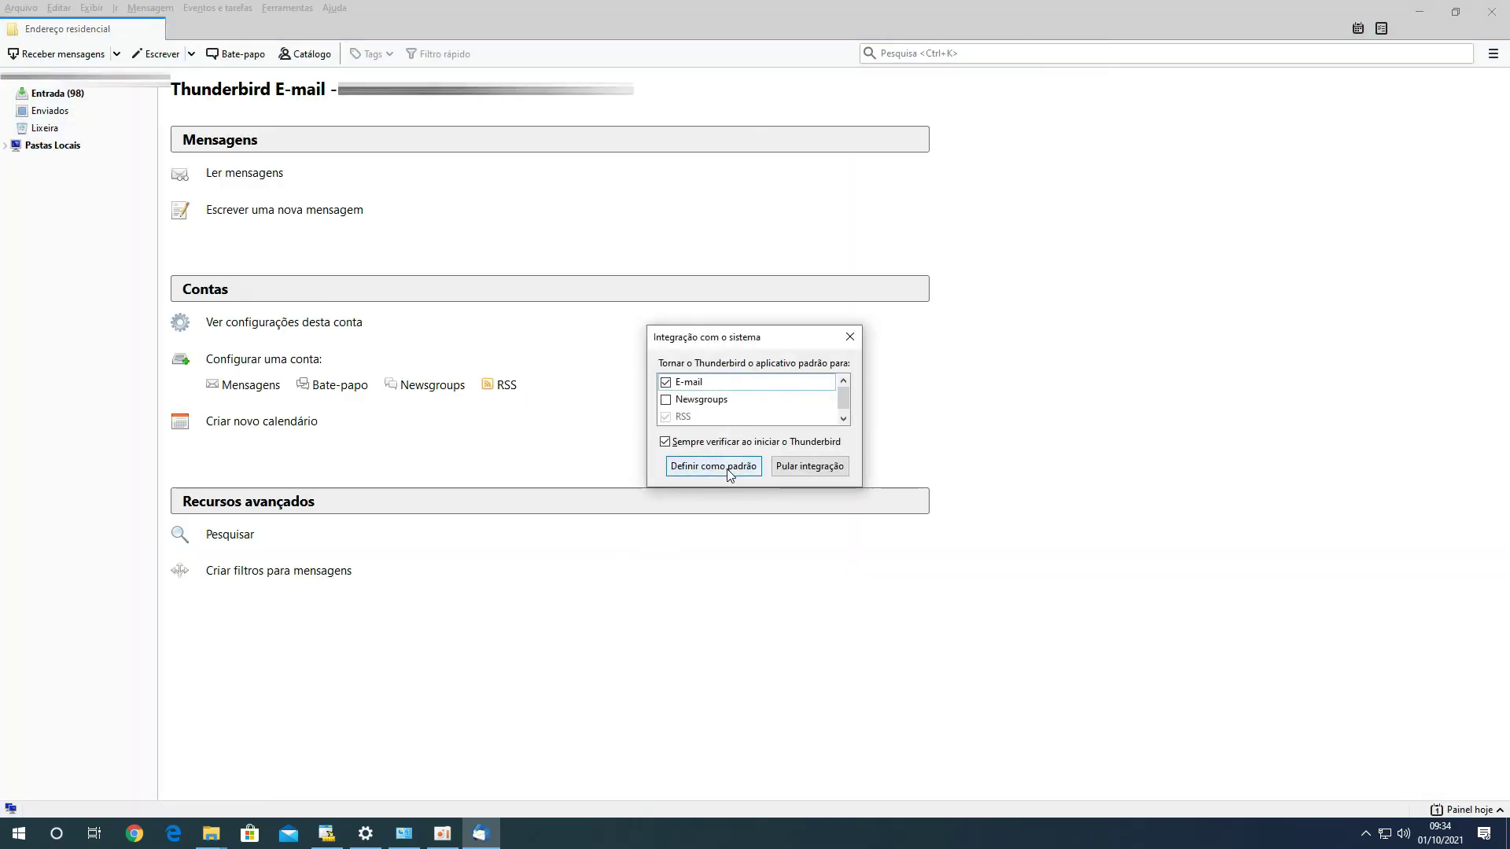
pyautogui.click(826, 470)
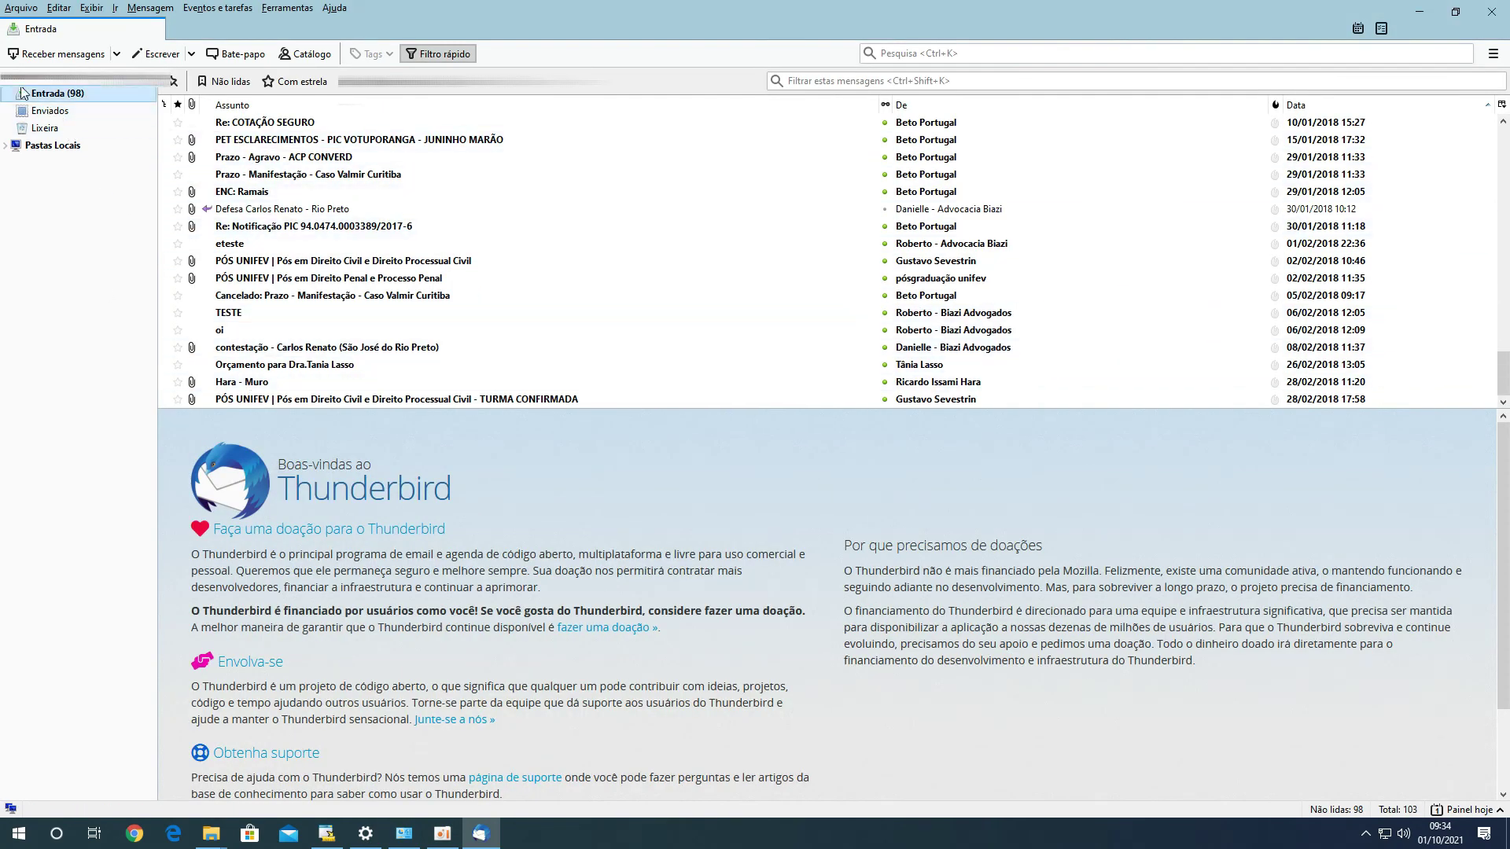
# Step: Check the restored account, its inbox messages and the expanded Pastas Locais, closing Thunderbird when done
pyautogui.press('Up')
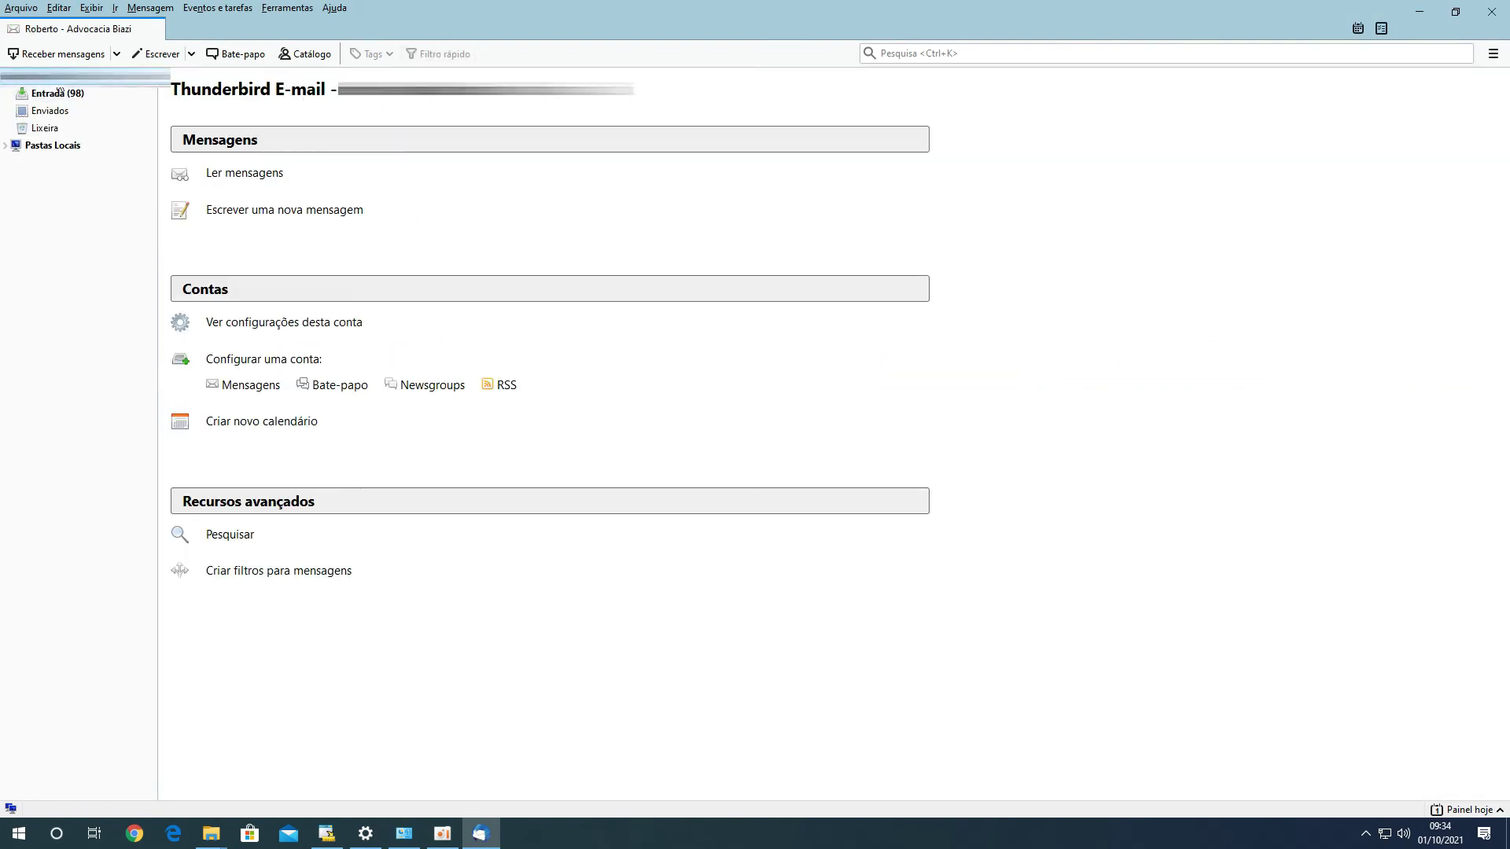
pyautogui.click(5, 148)
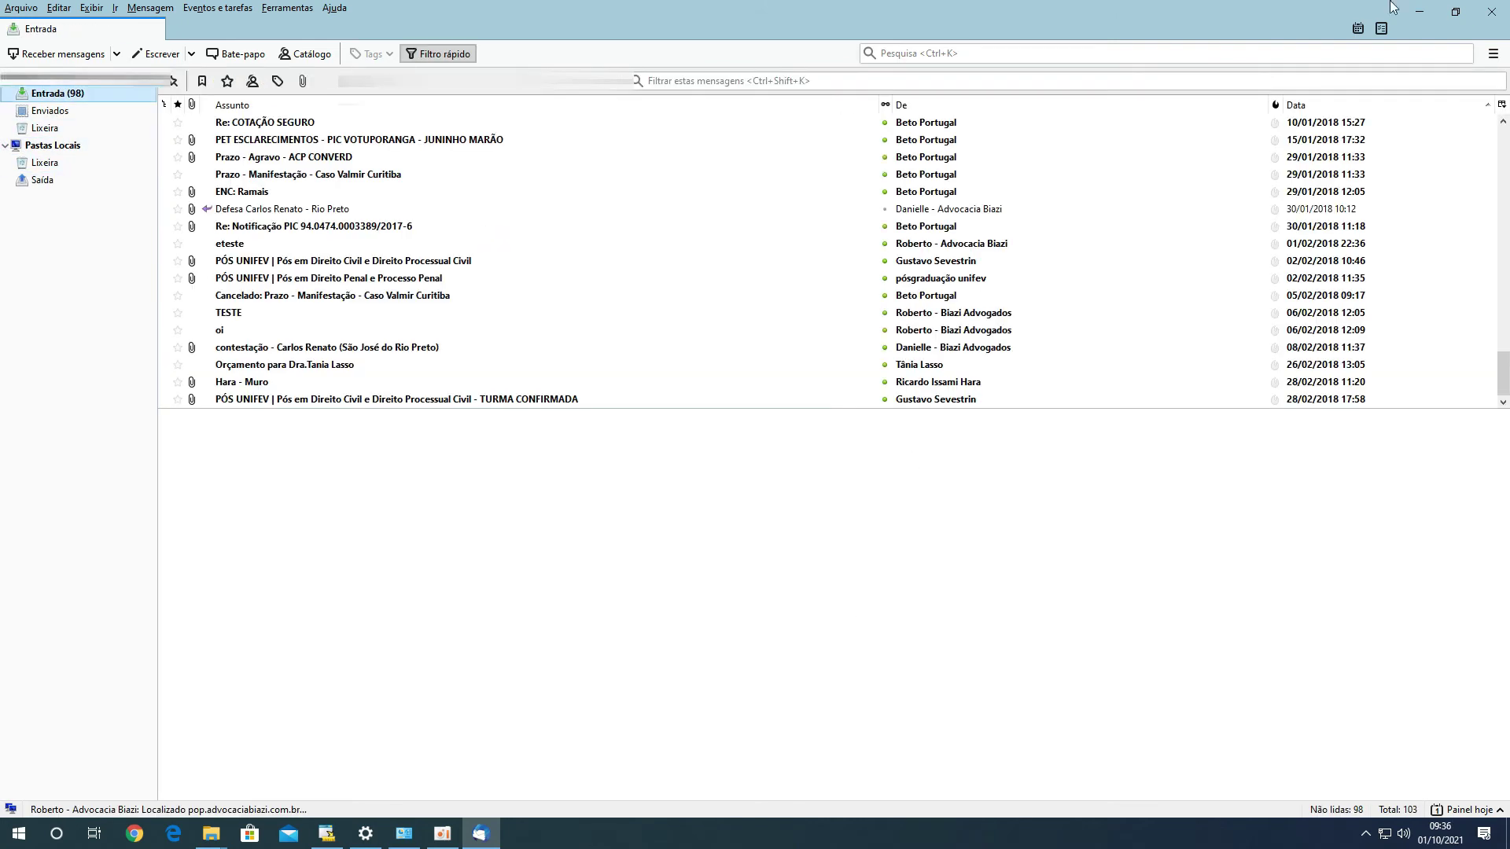
pyautogui.click(1491, 12)
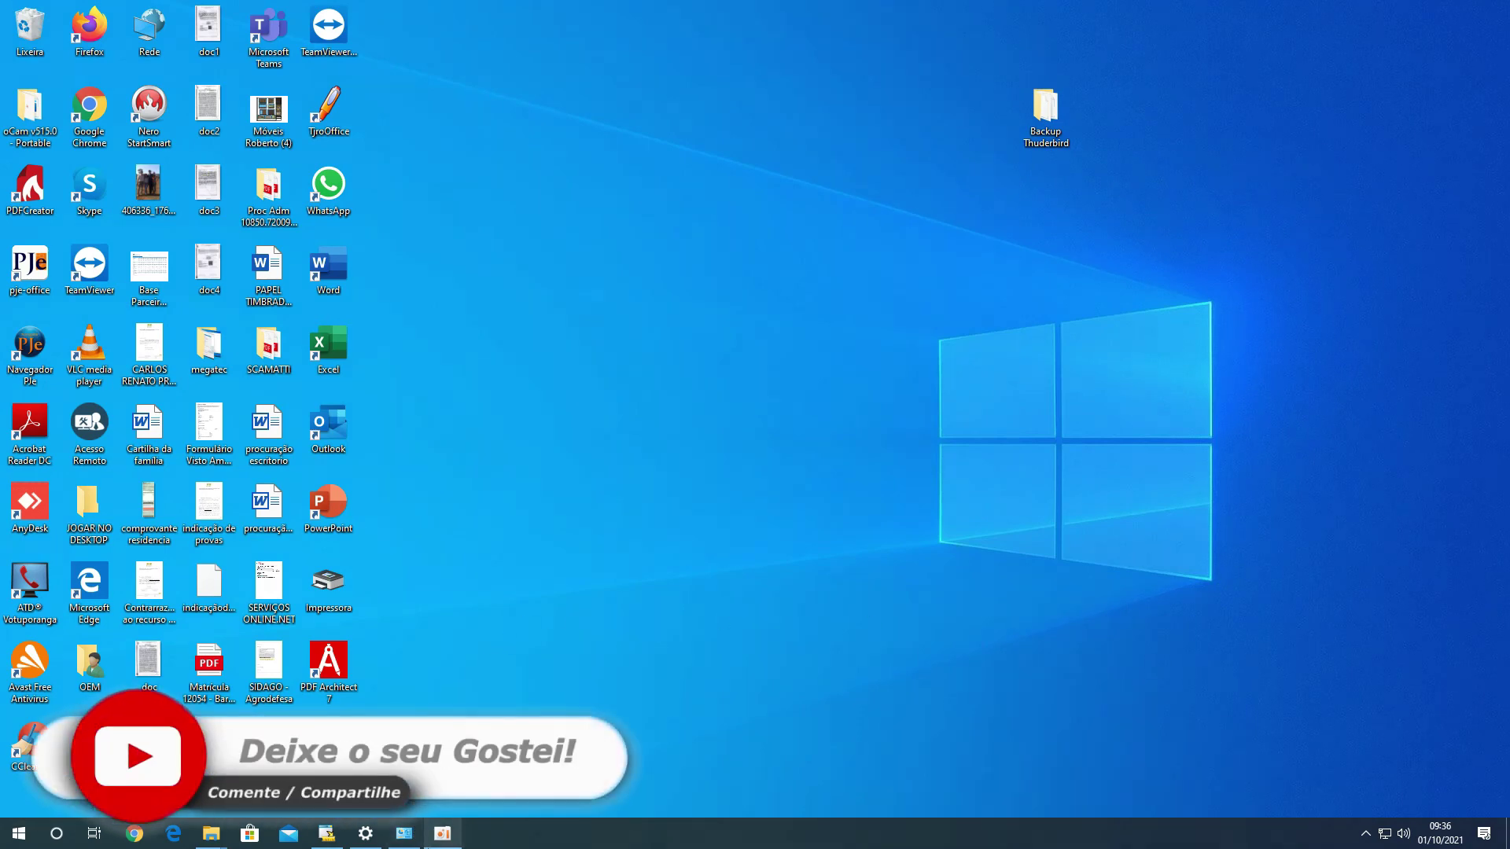
pyautogui.moveTo(442, 832)
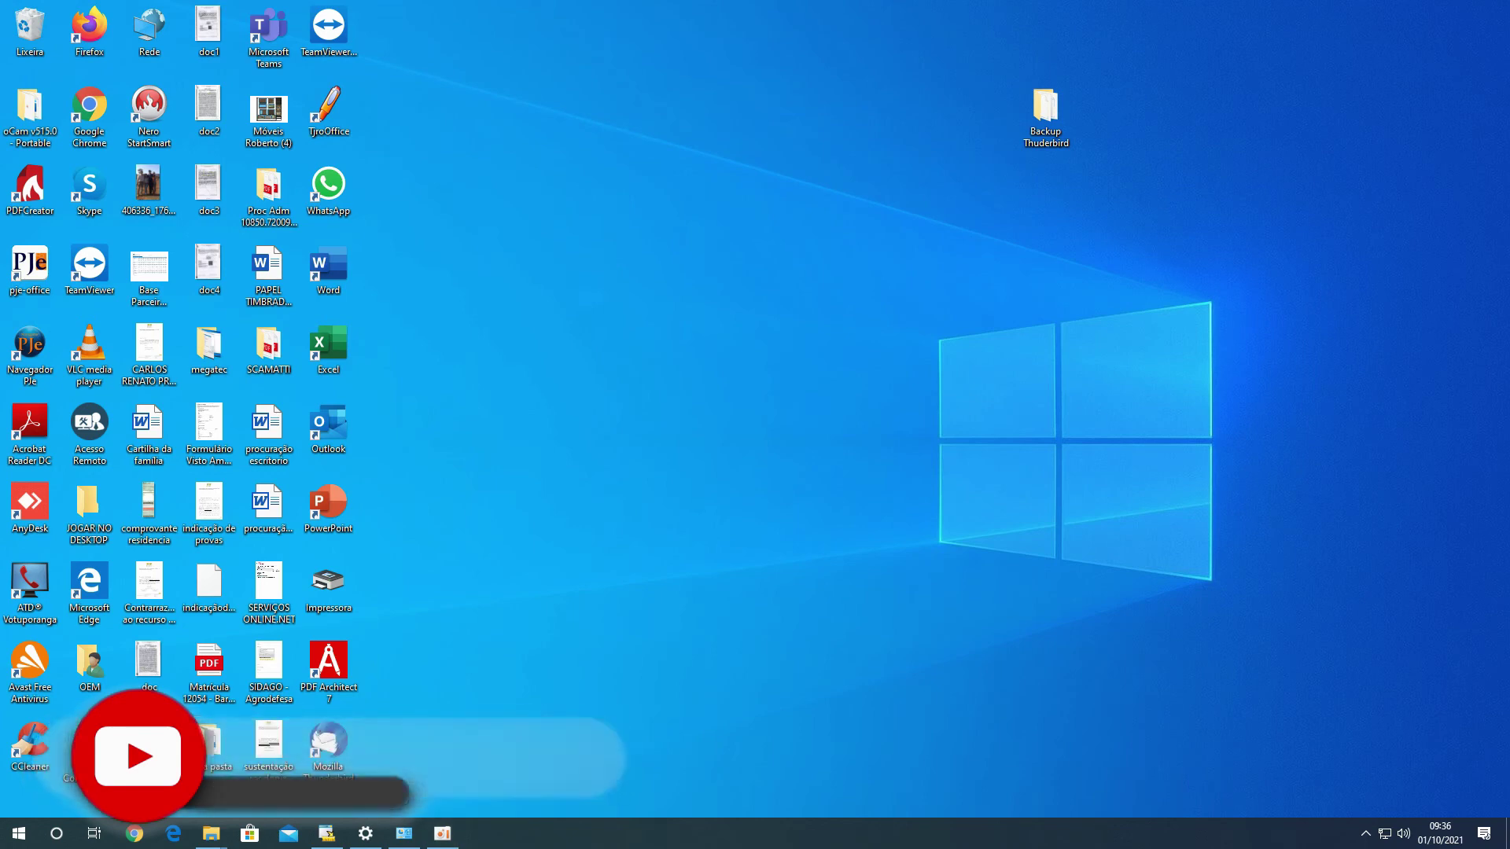
pyautogui.click(459, 832)
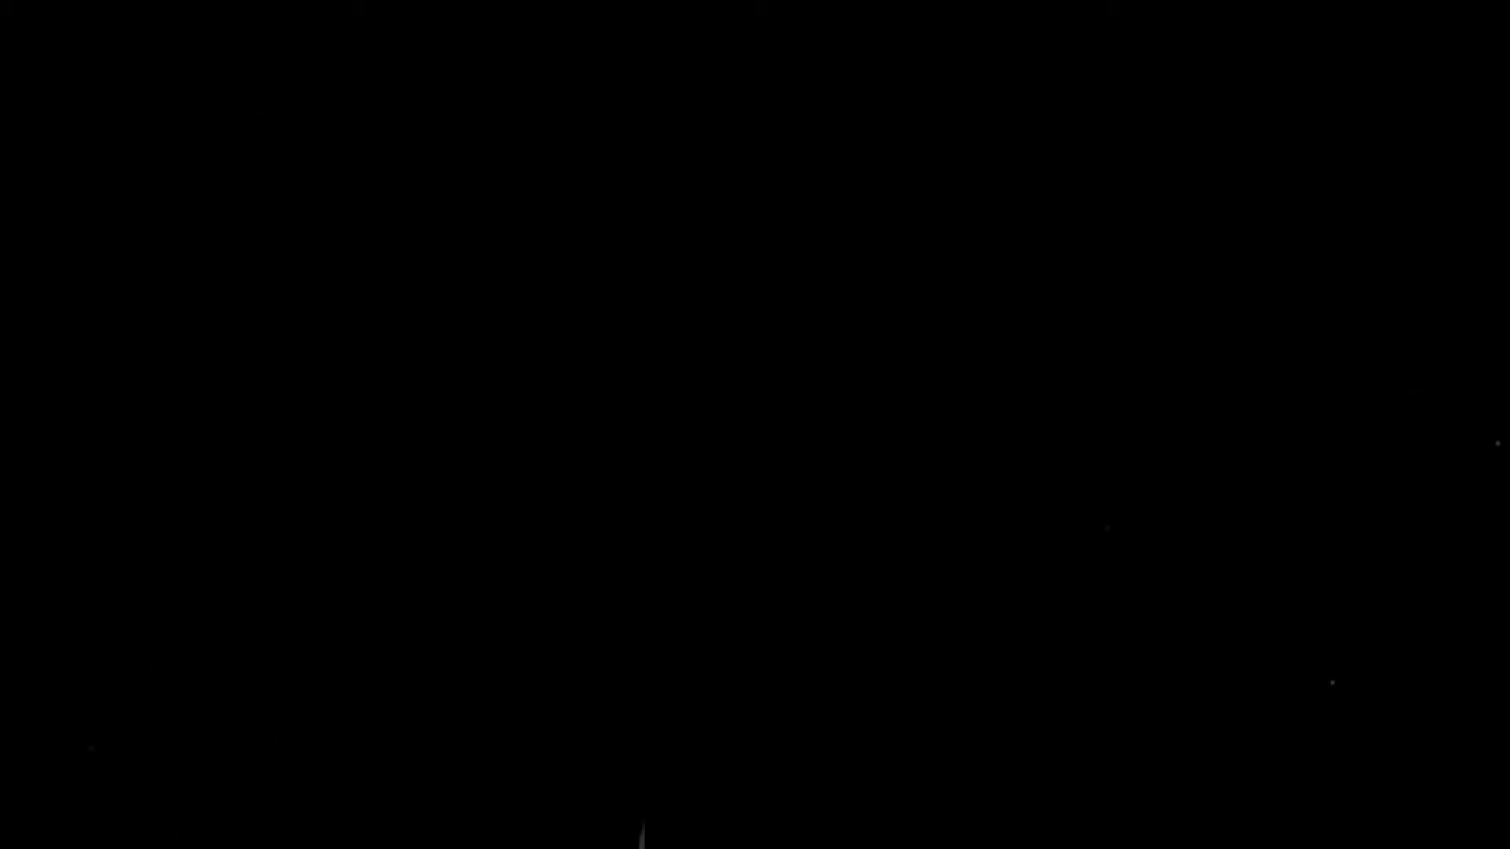